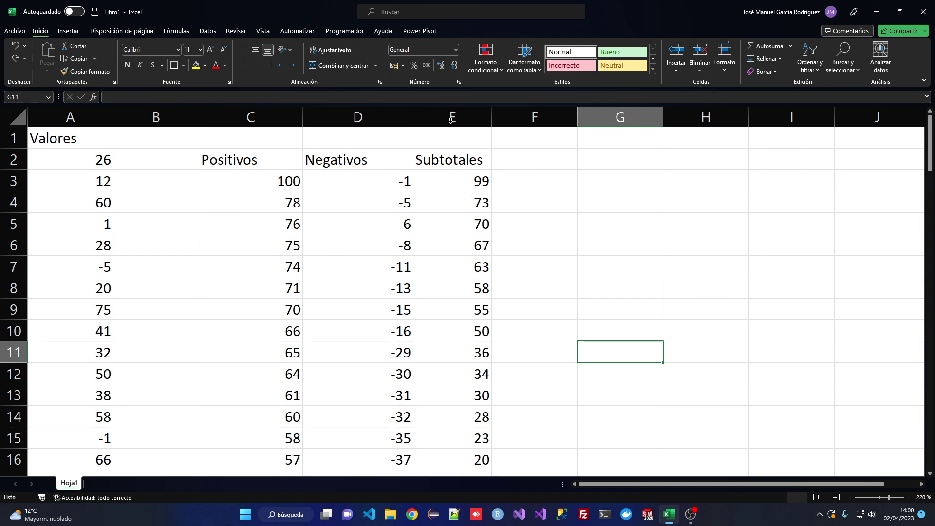
- Examine the formula in C2 and the spilled Positivos, Negativos and Subtotales columns down to the totals
click(260, 161)
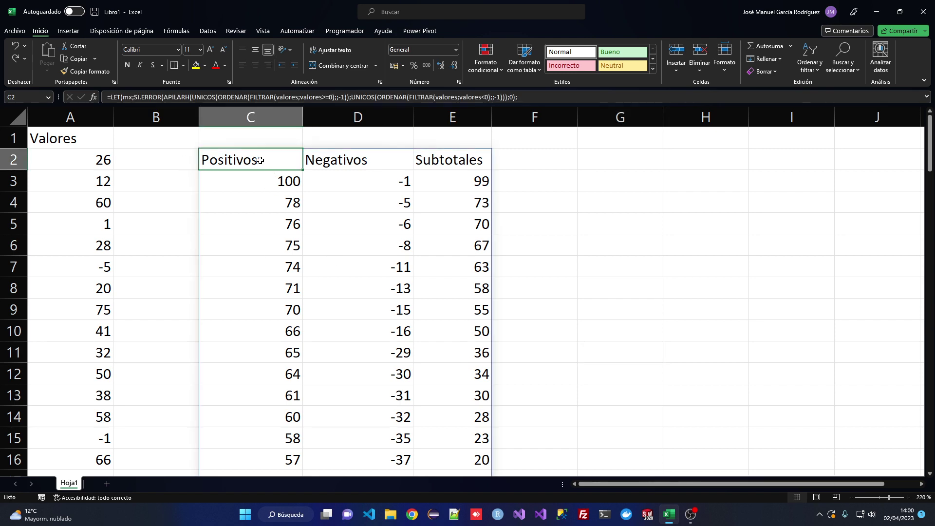
scroll(499, 304, down, 14)
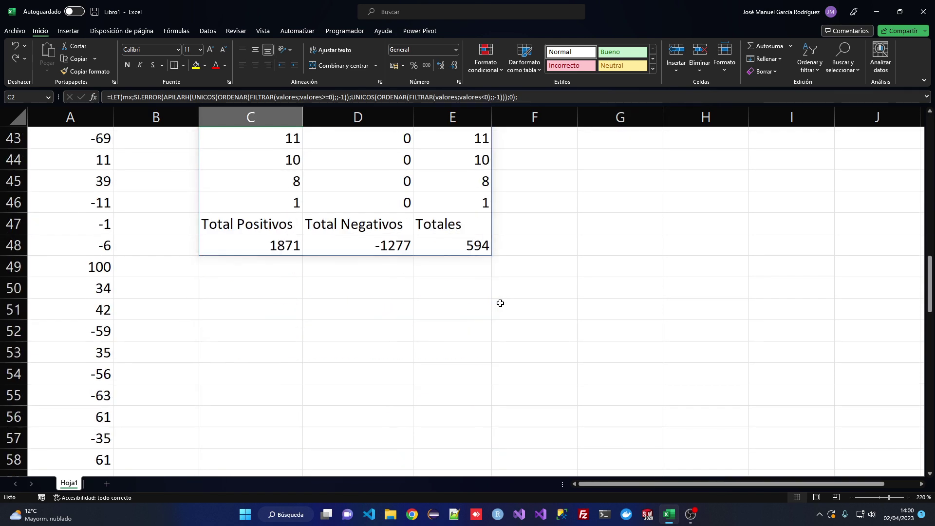
scroll(500, 303, up, 4)
scroll(500, 303, down, 1)
scroll(501, 302, up, 10)
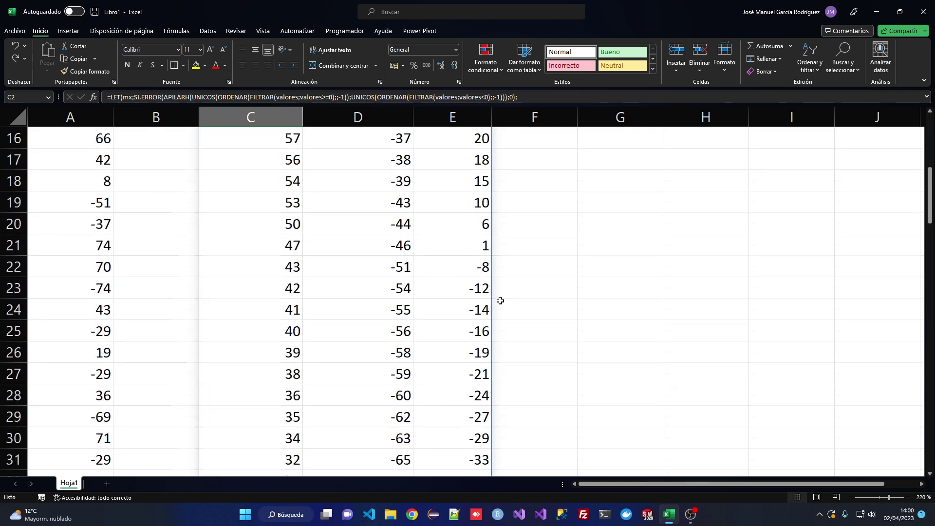
scroll(501, 301, up, 1)
click(531, 291)
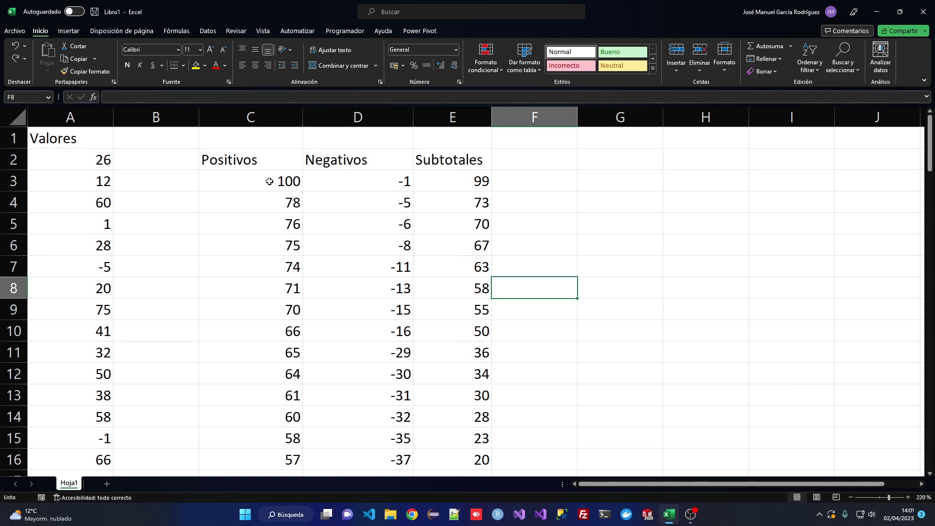
mouse_move(268, 180)
mouse_down()
mouse_move(371, 180)
mouse_move(255, 191)
mouse_up()
click(366, 203)
click(276, 222)
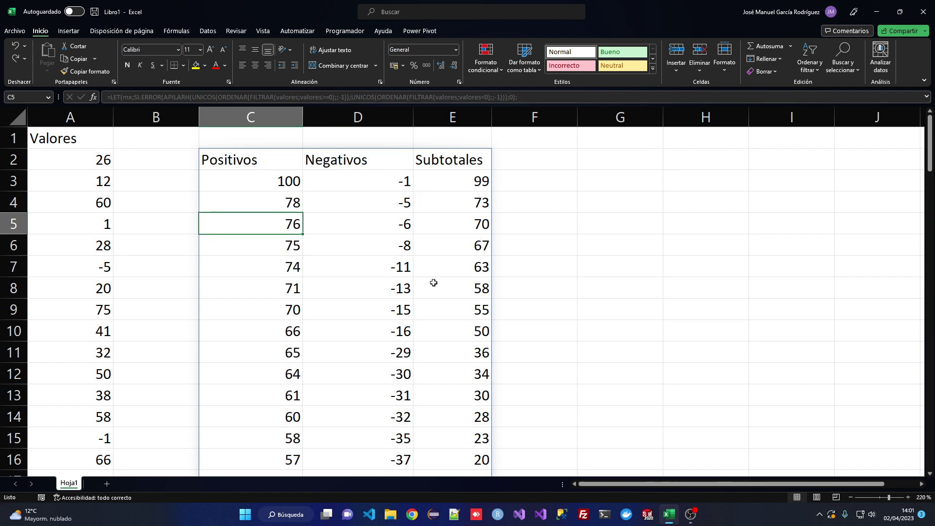
- Review the Total Positivos, Total Negativos and Totales rows ending the report, then its column headers and the source Valores list
scroll(433, 282, down, 8)
scroll(433, 280, down, 6)
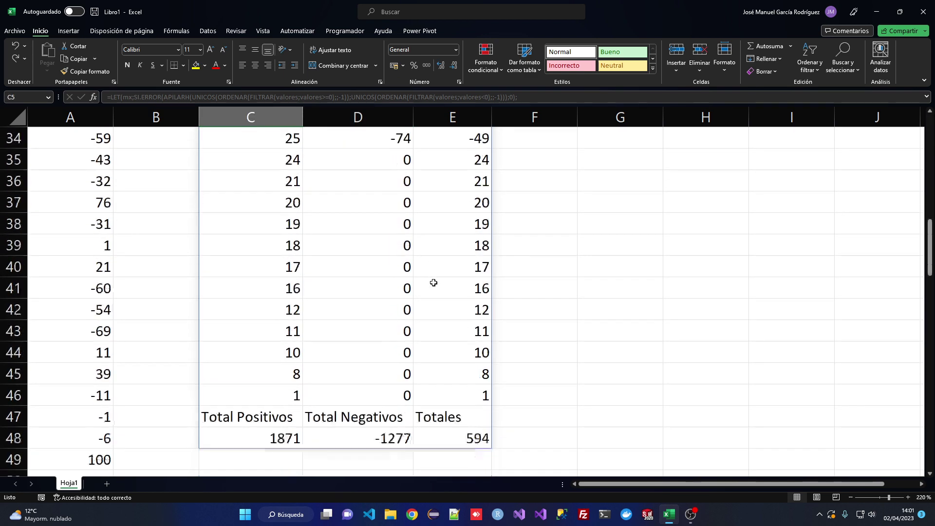
scroll(409, 290, up, 2)
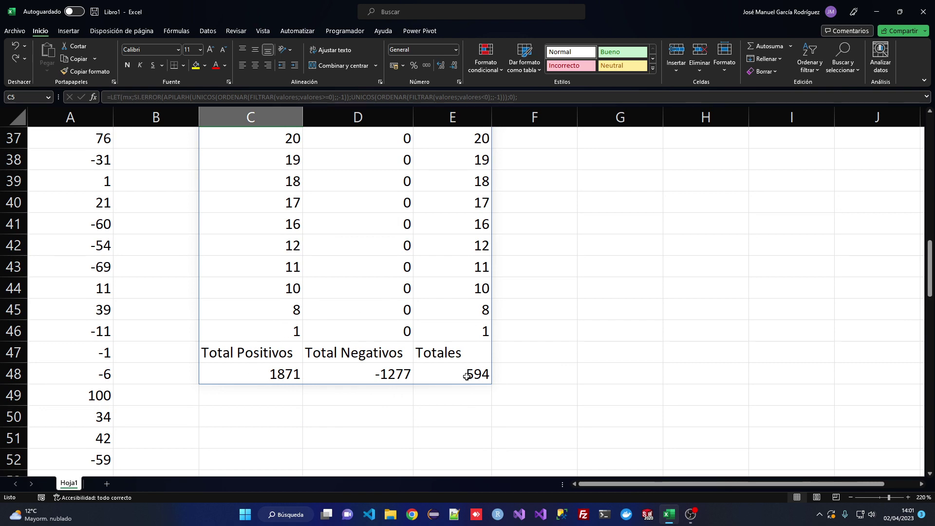
scroll(467, 377, up, 12)
scroll(382, 228, down, 12)
drag(247, 351, 455, 351)
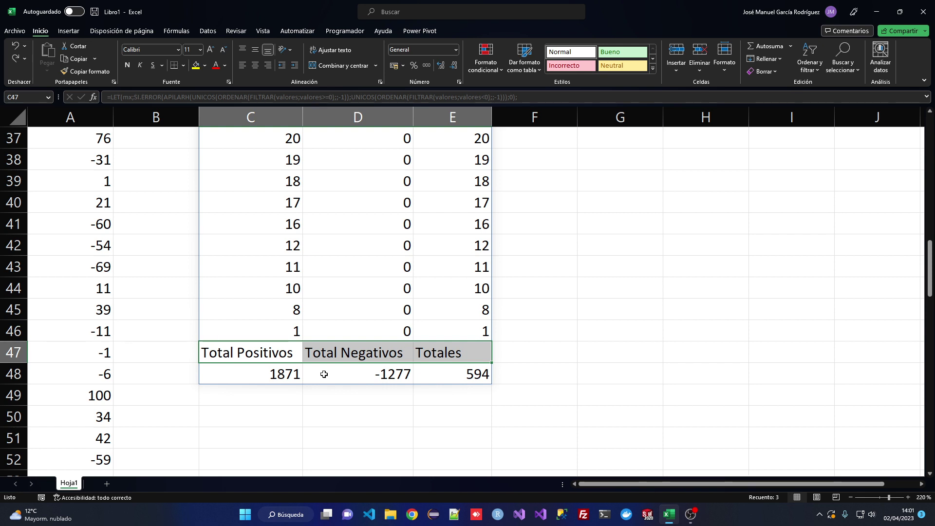
click(537, 377)
scroll(354, 389, up, 6)
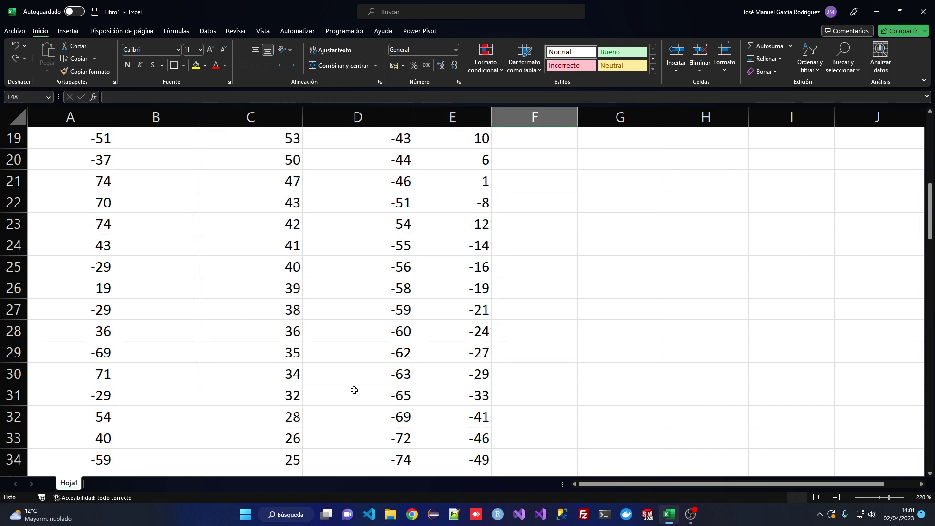
scroll(354, 389, up, 6)
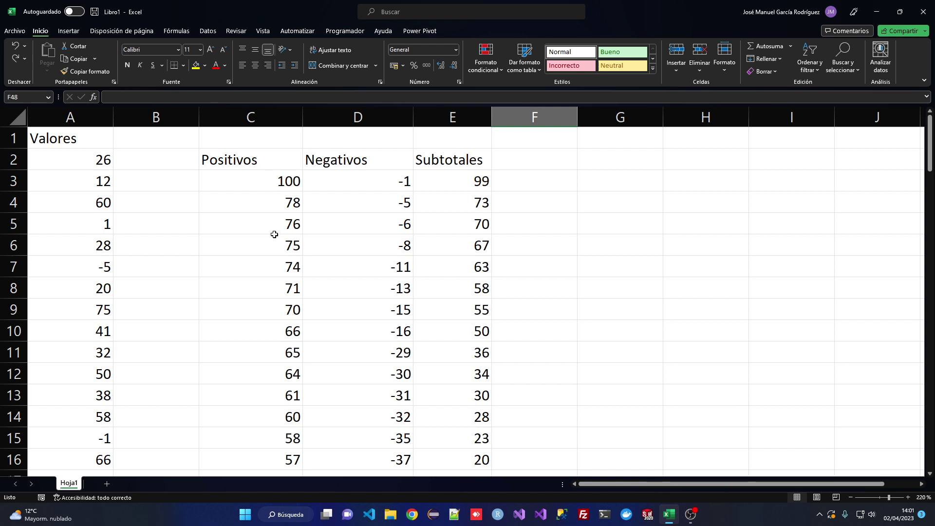
click(262, 160)
click(359, 159)
click(440, 159)
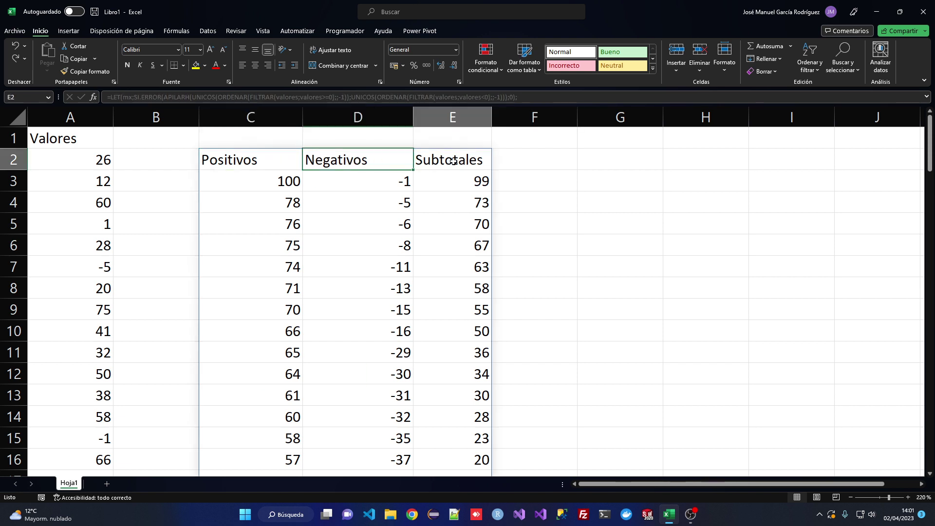
click(260, 156)
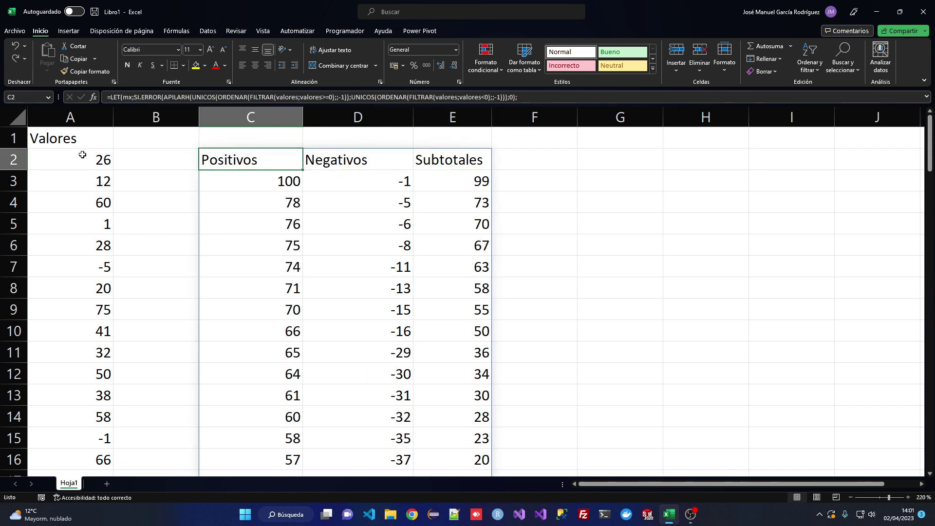
click(75, 294)
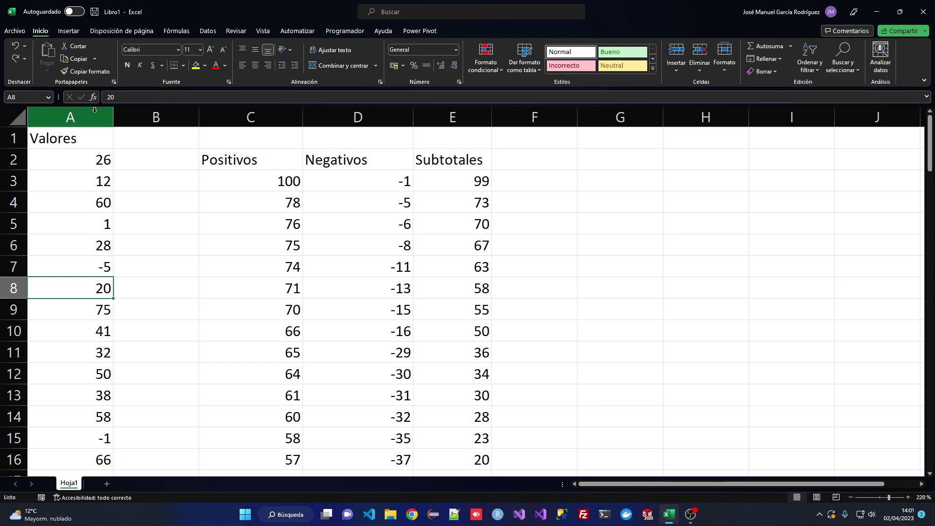
- Delete columns A through E to clear the existing list and report from the sheet
drag(96, 111, 436, 112)
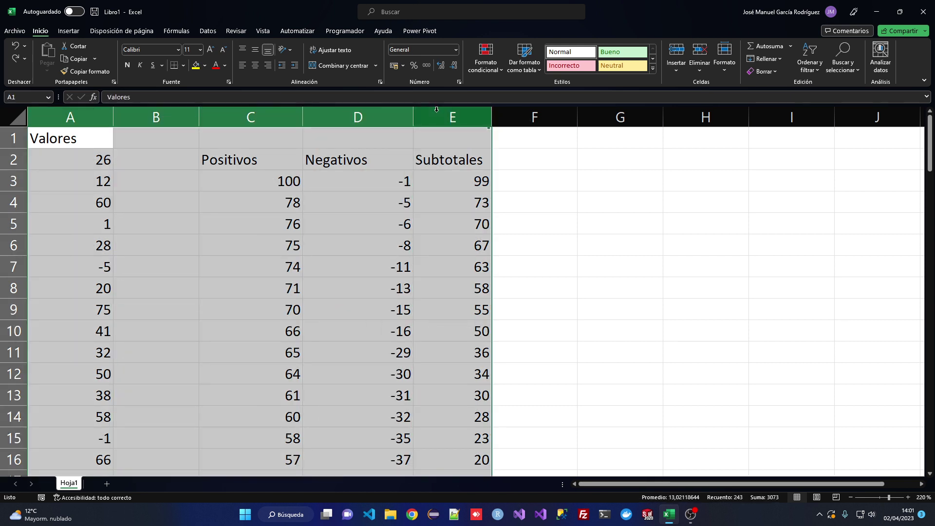
key(ctrl+minus)
click(355, 317)
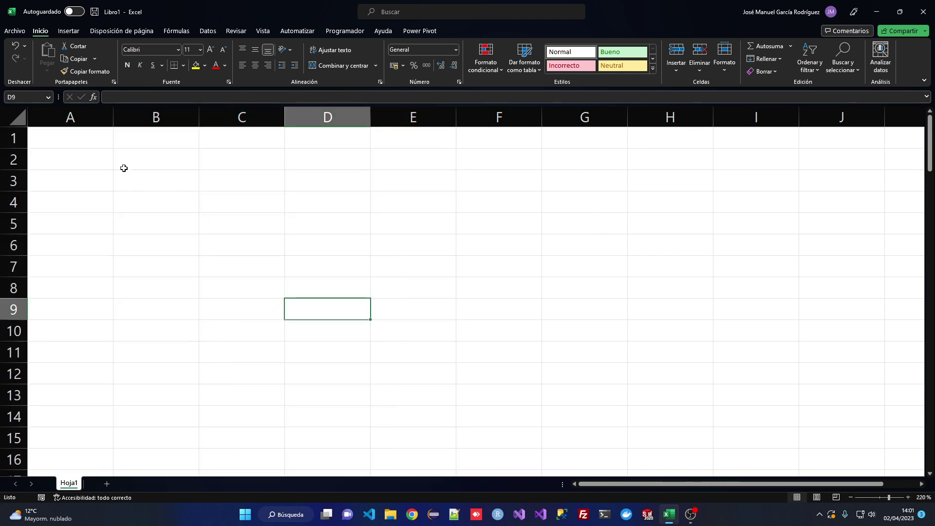
- Enter the header Valores in cell A1
click(75, 142)
text(Valores)
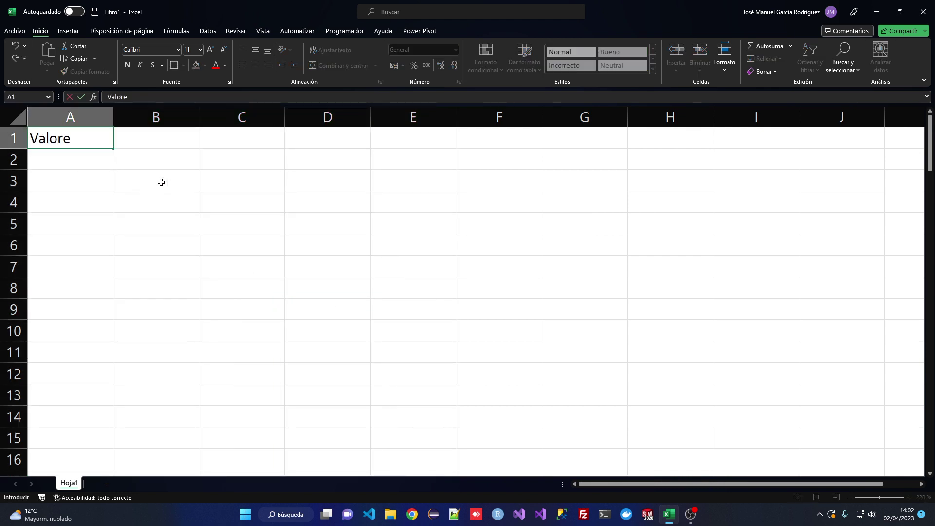
key(Return)
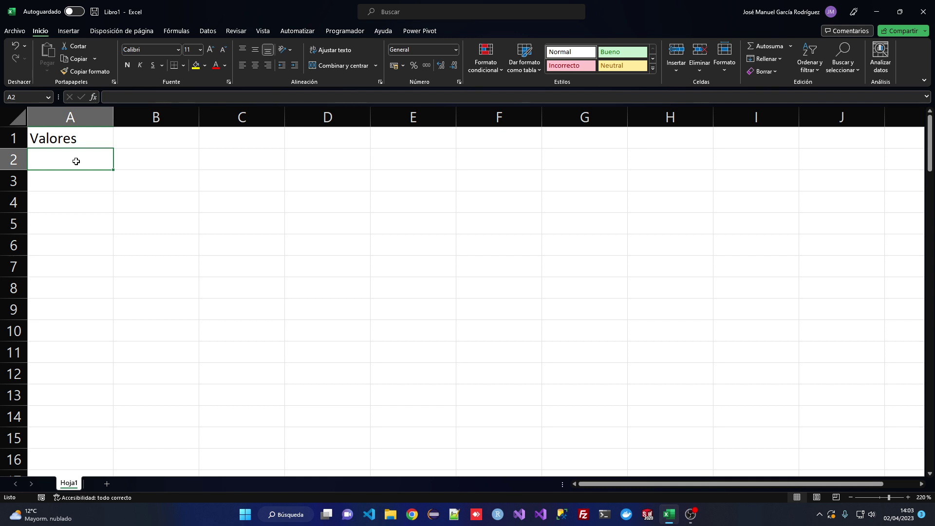
- Generate 100 random integers between -80 and 80 from A2 with =MAP(SECUENCIA(100);LAMBDA(n;ALEATORIO.ENTRE(-80;80)))
text(=map()
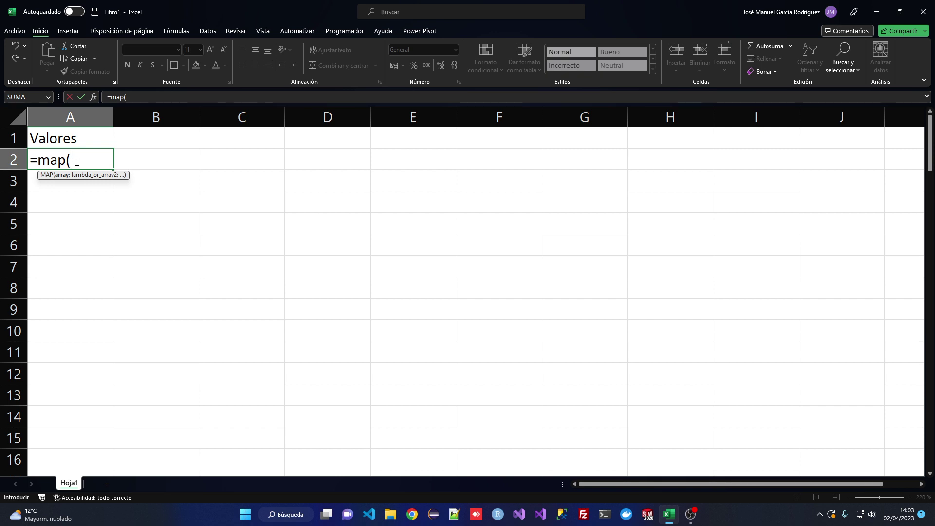
text(sec)
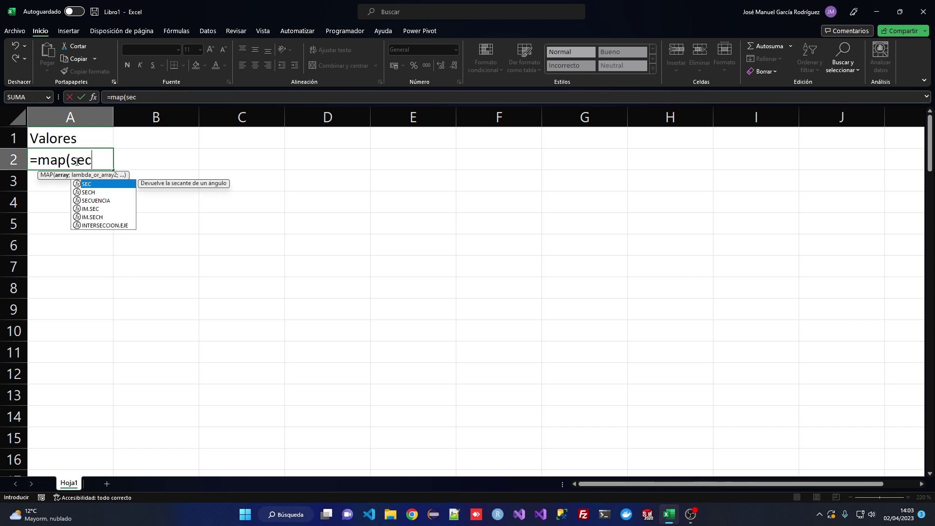
text(uencia()
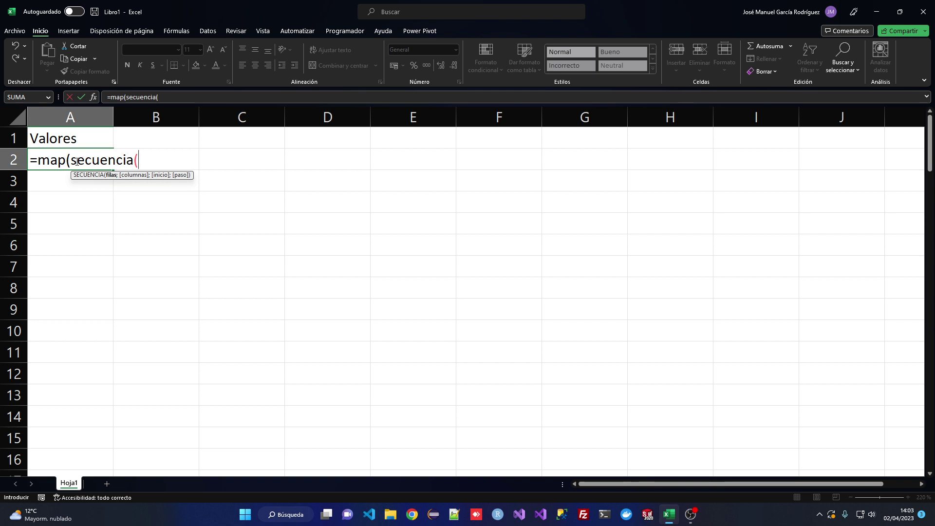
text(100)
text();)
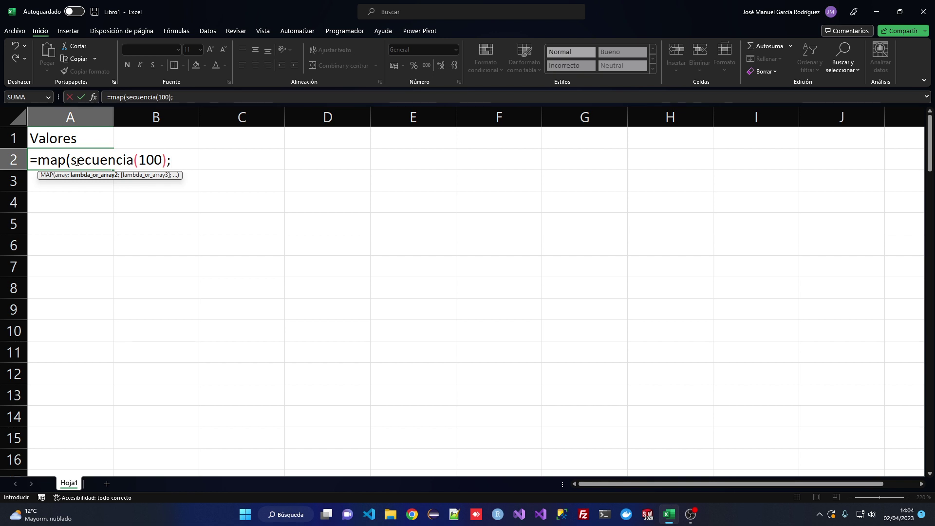
text(lambda()
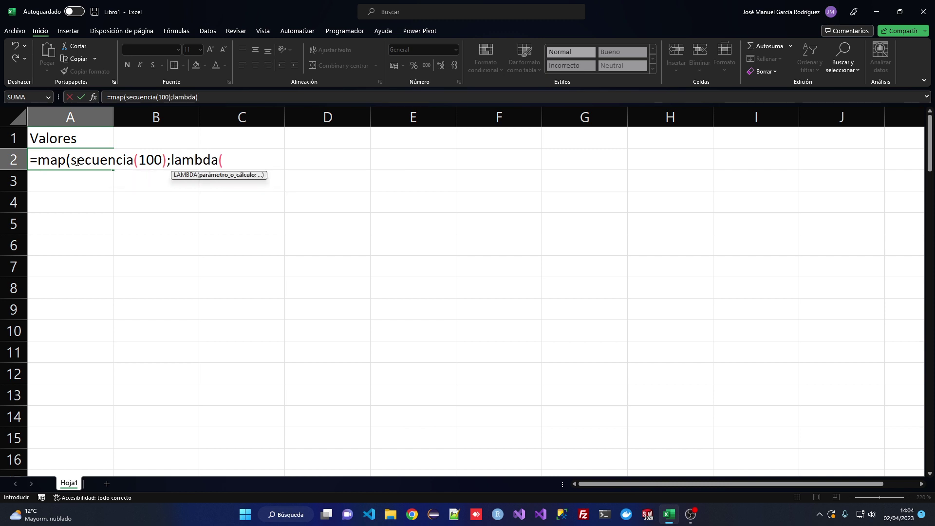
text(n;)
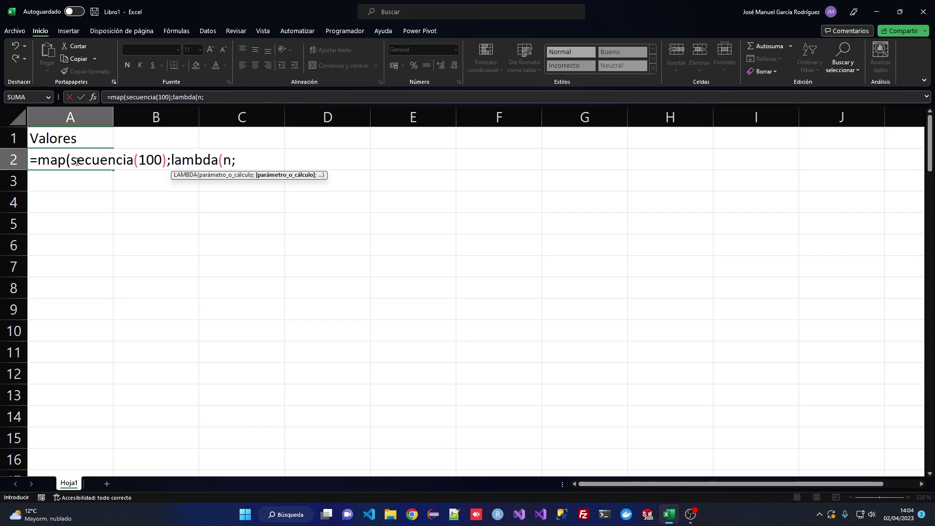
text(ale)
key(Tab)
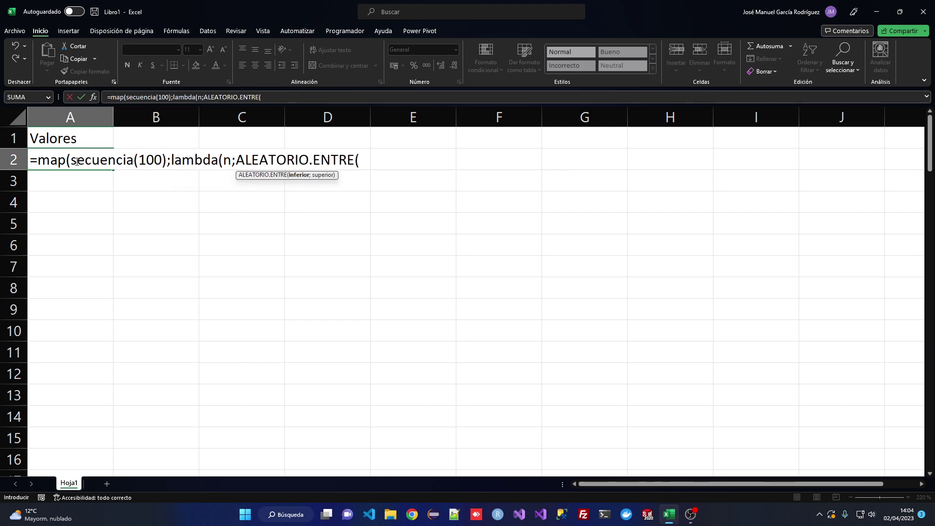
text(-80;80)
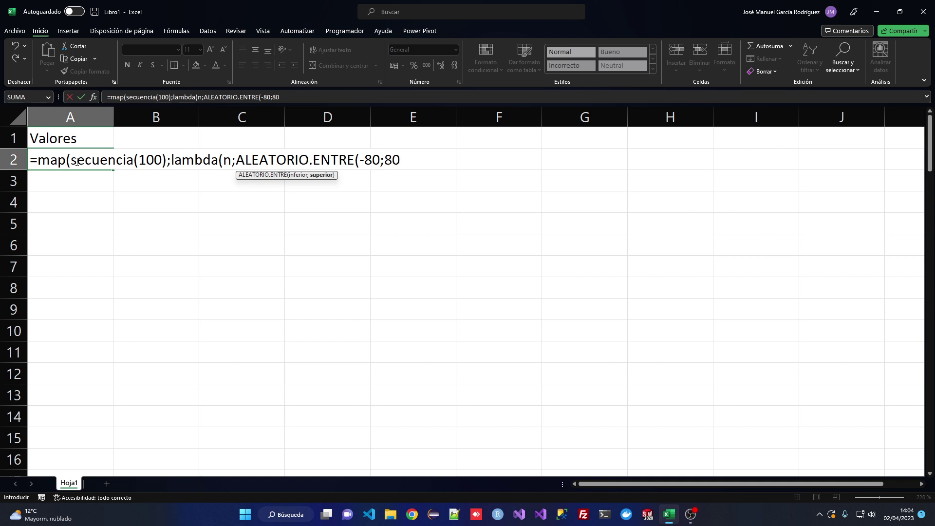
text())
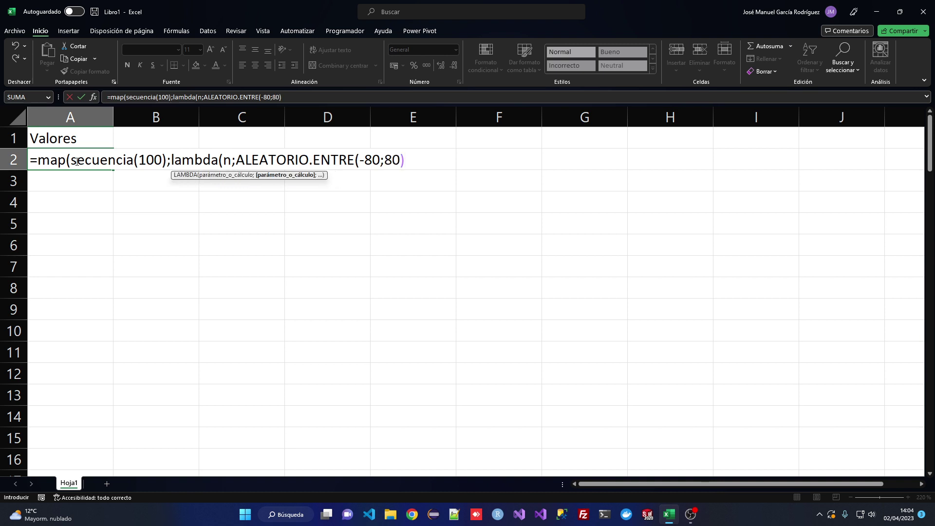
text()))
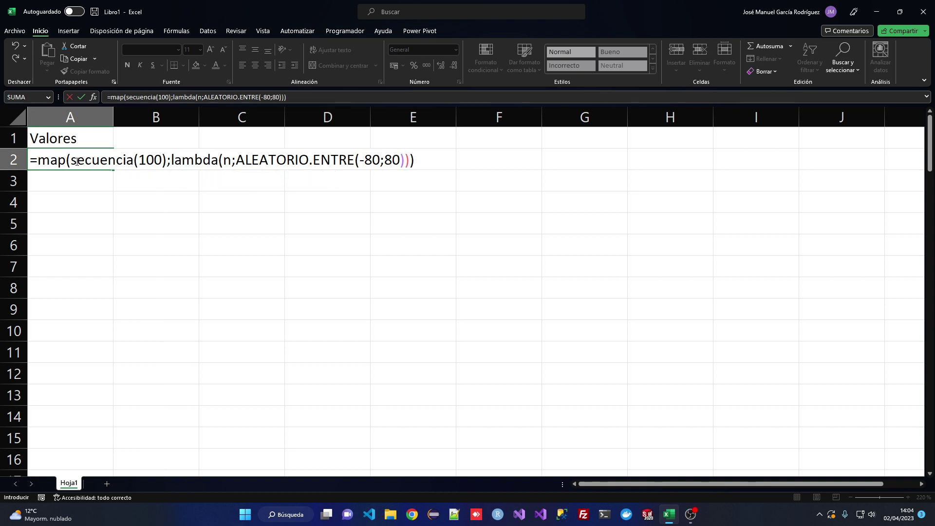
key(Return)
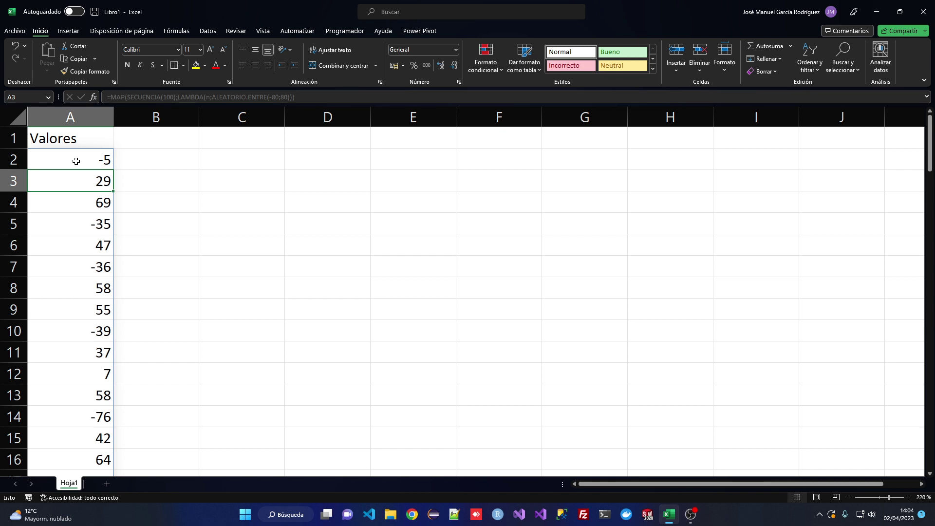
- Replace the random-number formula in A2:A101 with its static values by copying the range and pasting values only over it
click(76, 161)
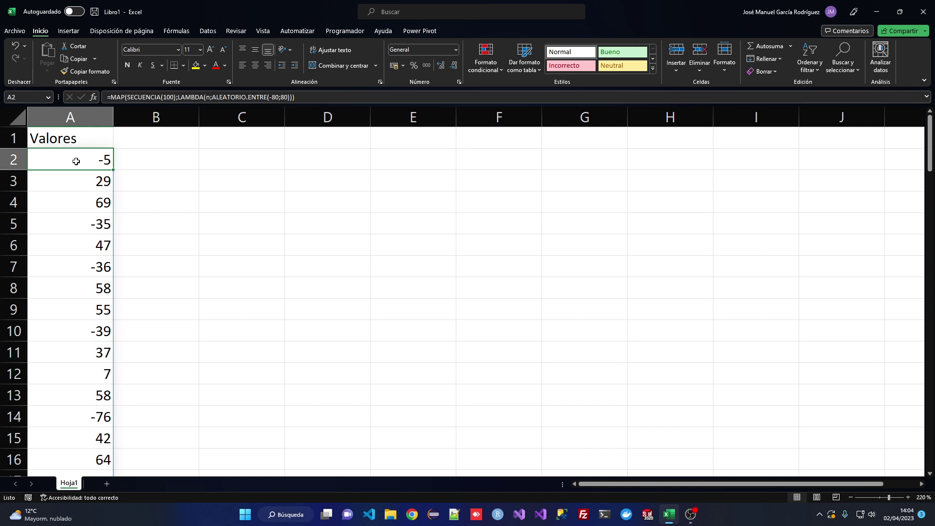
key(ctrl+shift+Down)
key(ctrl+c)
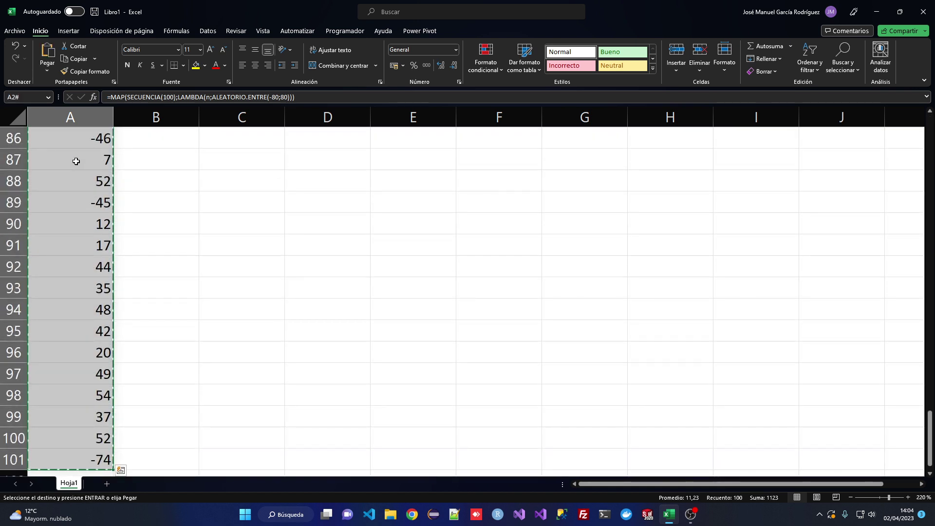
click(47, 71)
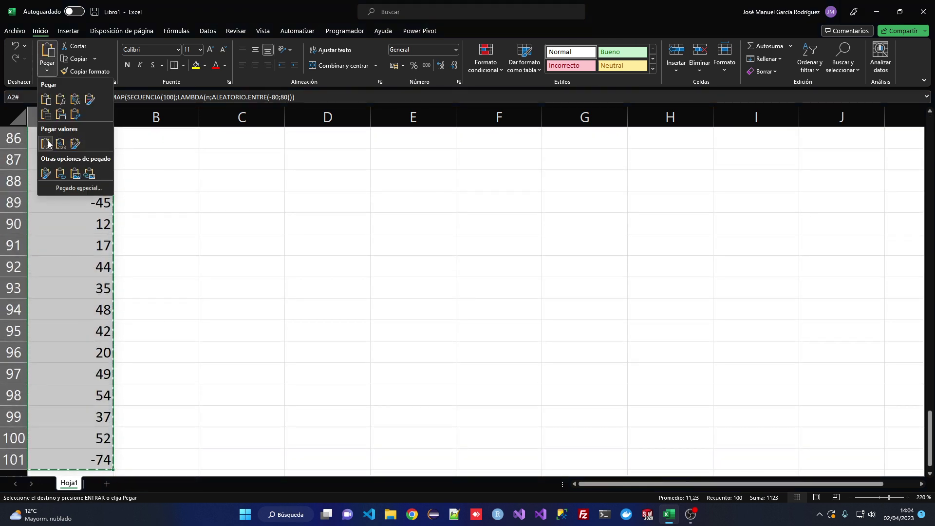
click(45, 144)
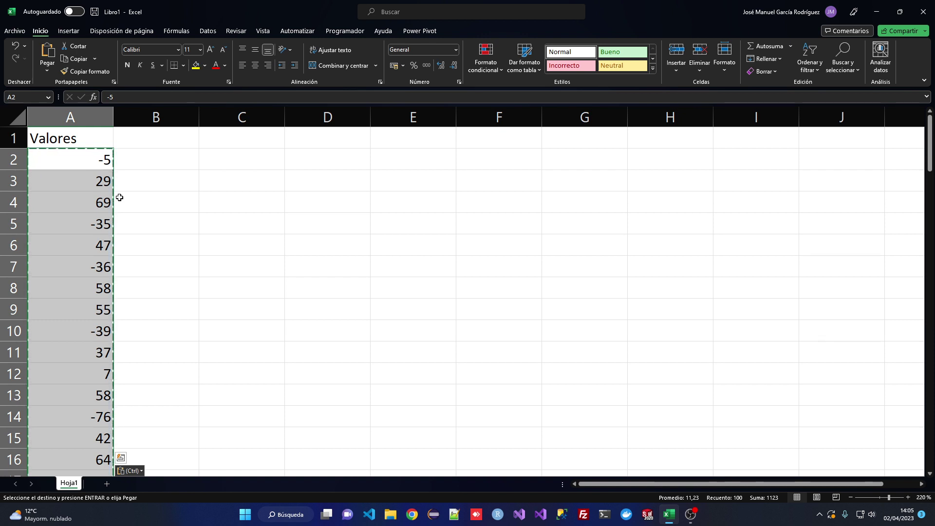
key(Escape)
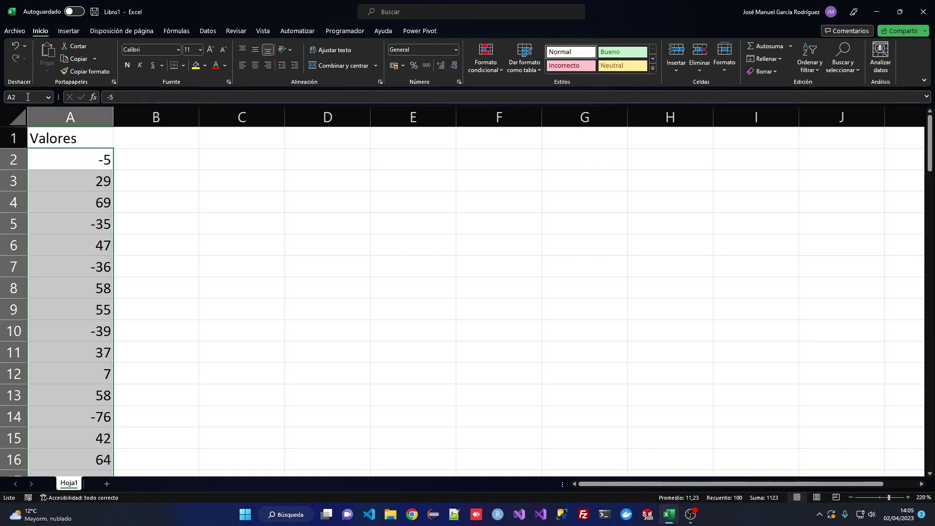
- Name the selected list of numbers in column A valores
click(28, 97)
text(valores)
key(Return)
- Enter =FILTRAR(valores;valores>=0) in cell C2 to list only the non-negative values
click(236, 164)
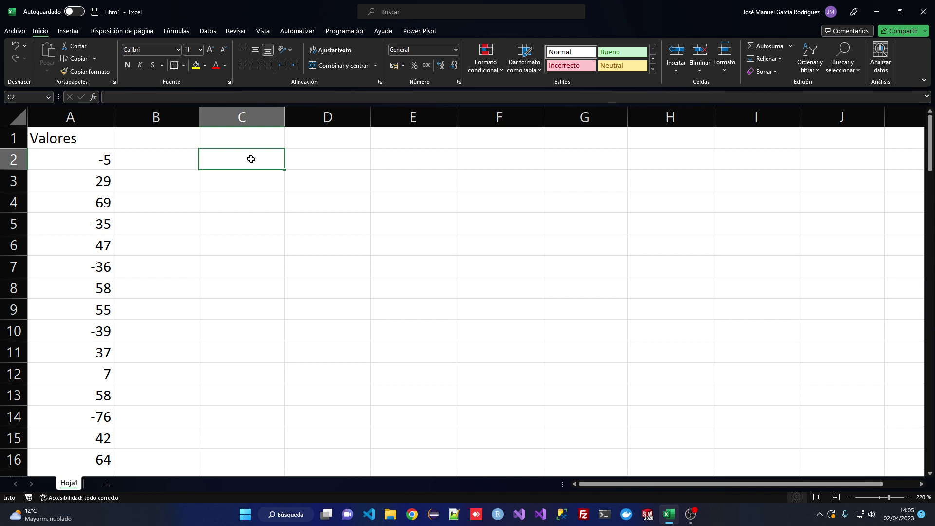
text(=)
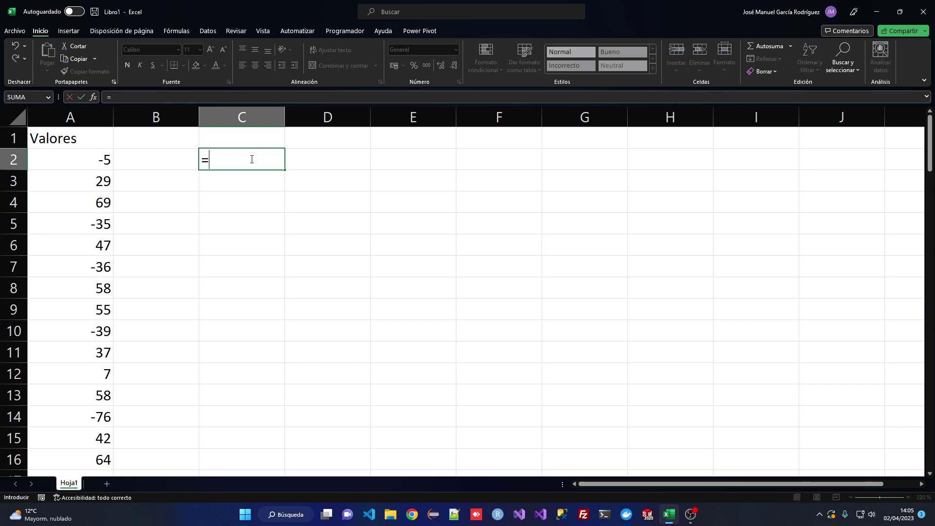
text(filtrar()
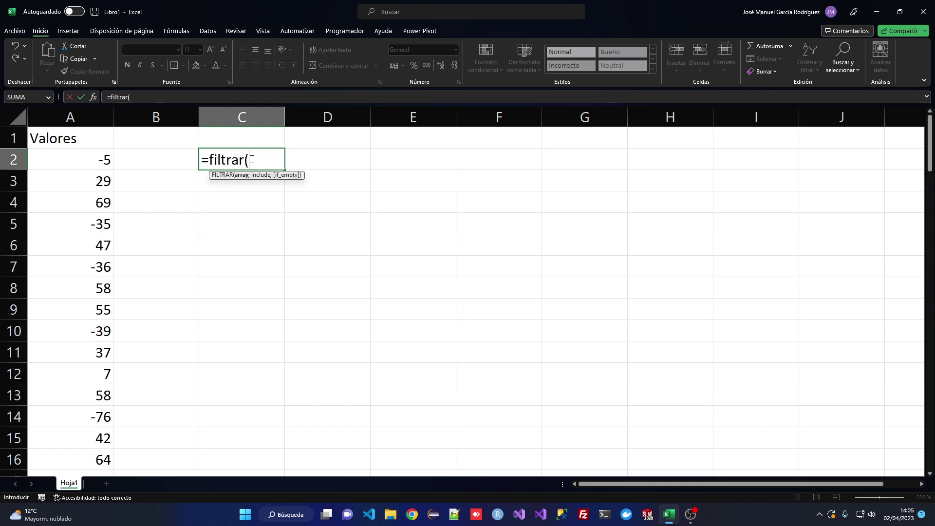
text(valores;)
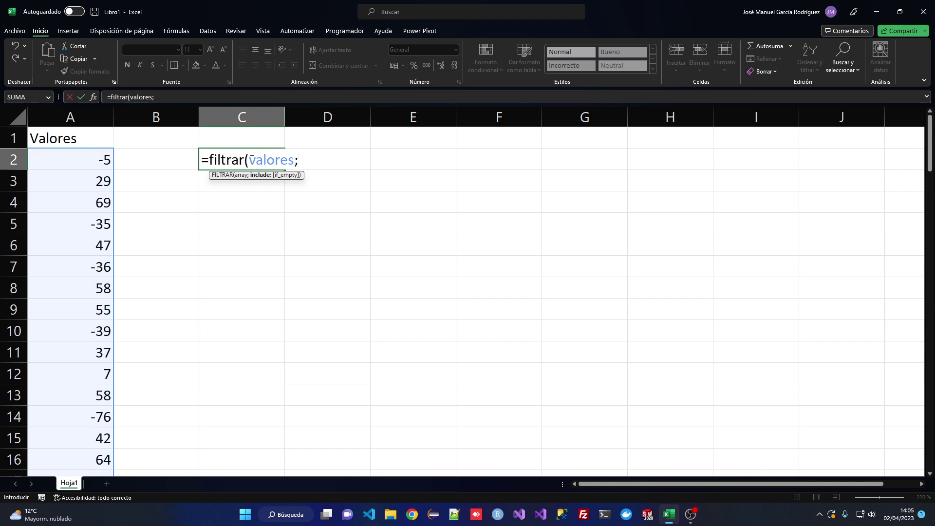
text(valores)
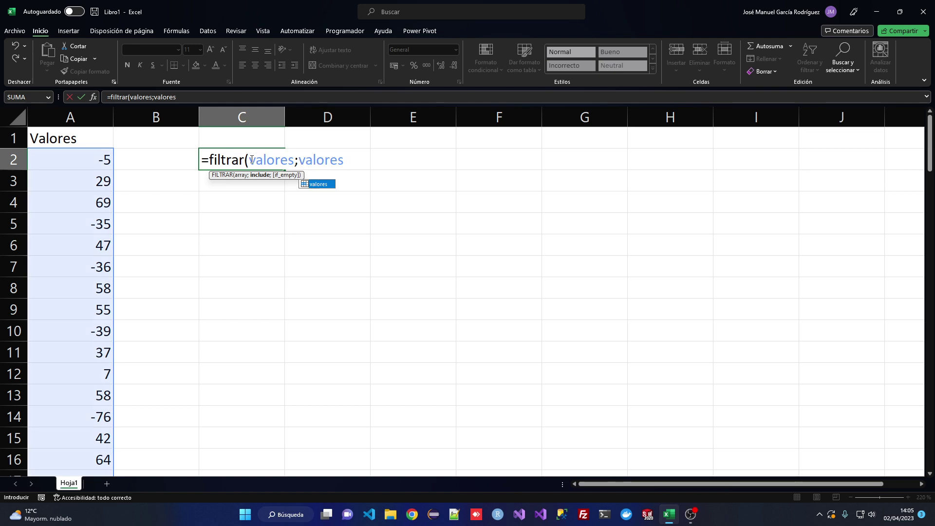
text(>=0))
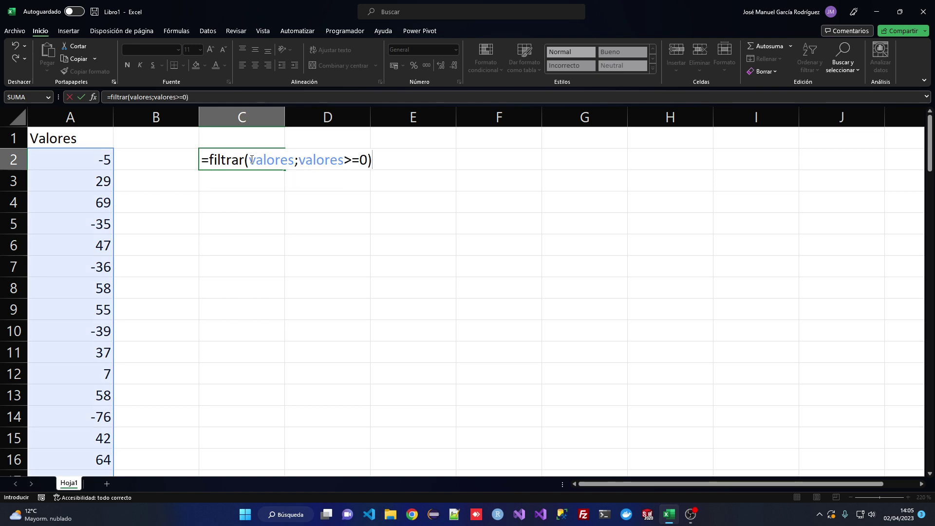
key(Return)
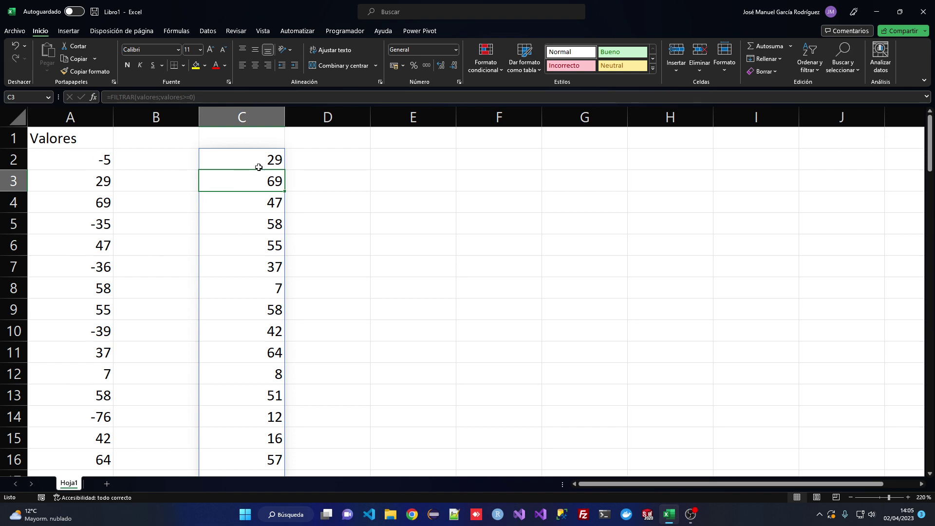
- Examine the filtered list in column C down to its end for repeated values
scroll(304, 317, down, 3)
scroll(304, 317, down, 3)
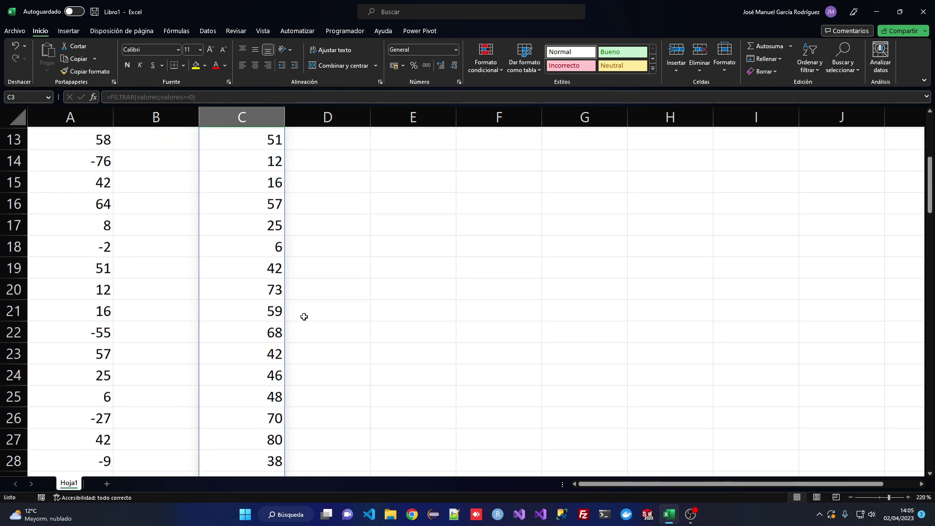
scroll(304, 316, down, 3)
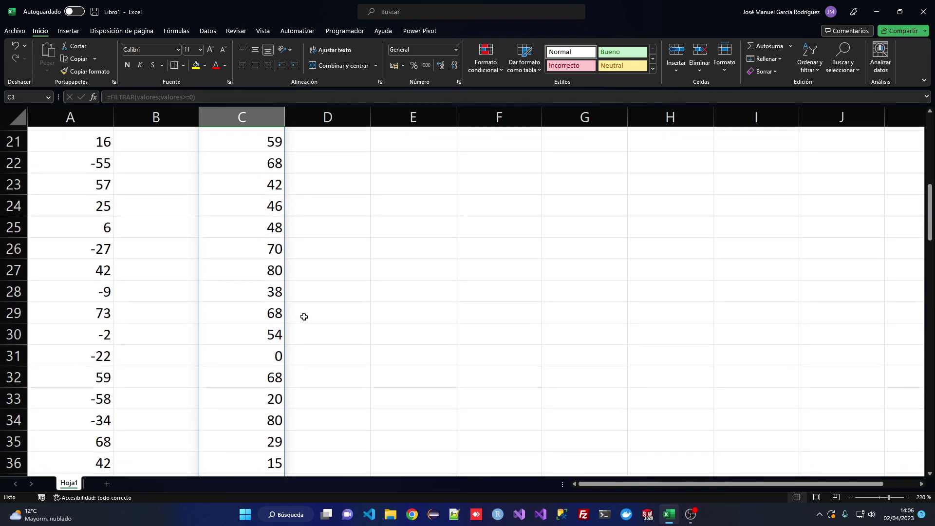
scroll(304, 316, down, 4)
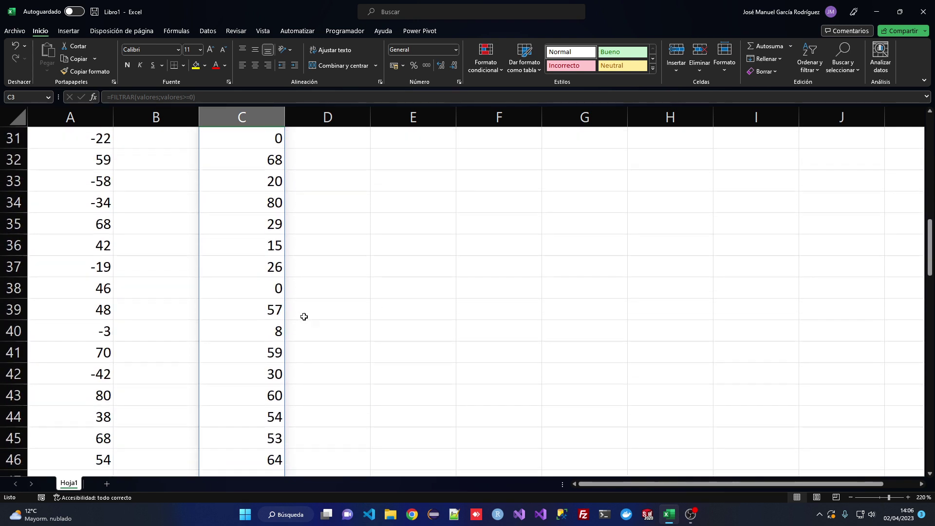
scroll(304, 316, down, 4)
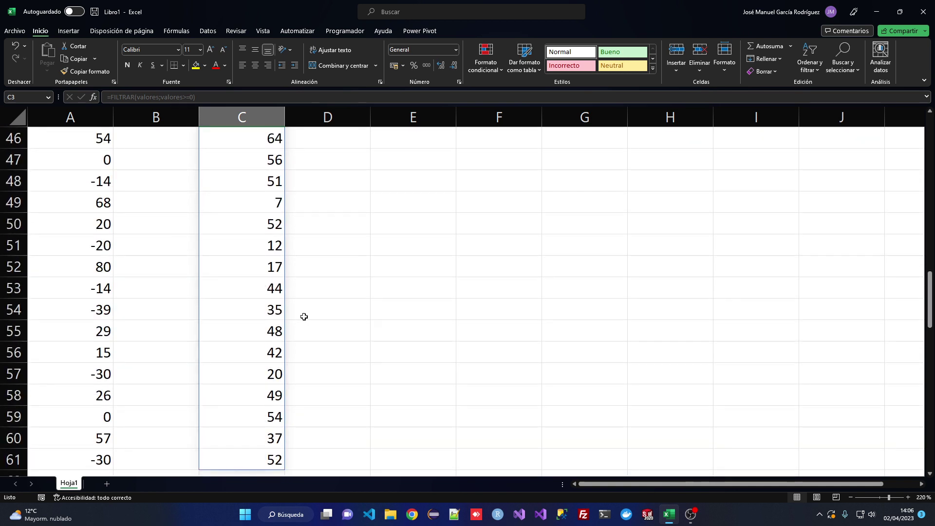
scroll(304, 317, up, 2)
scroll(276, 327, up, 2)
scroll(276, 328, up, 8)
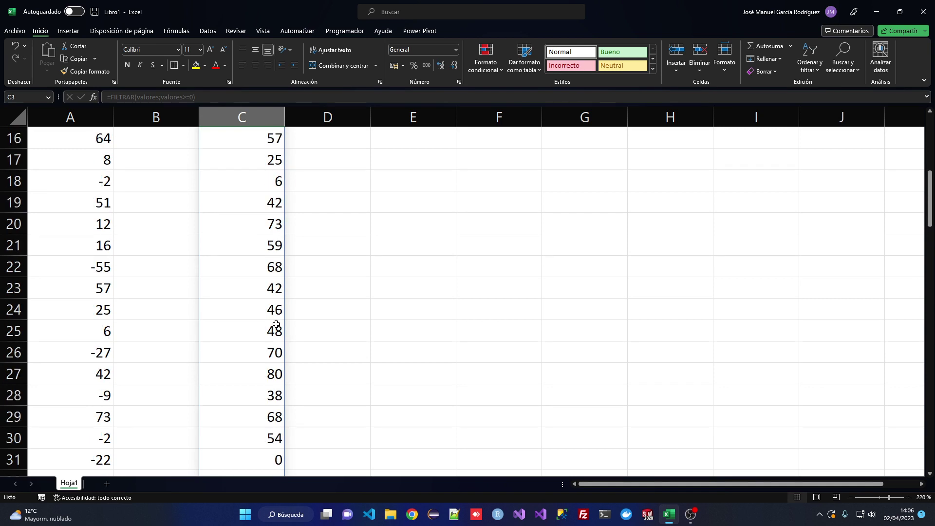
click(267, 328)
scroll(244, 323, up, 5)
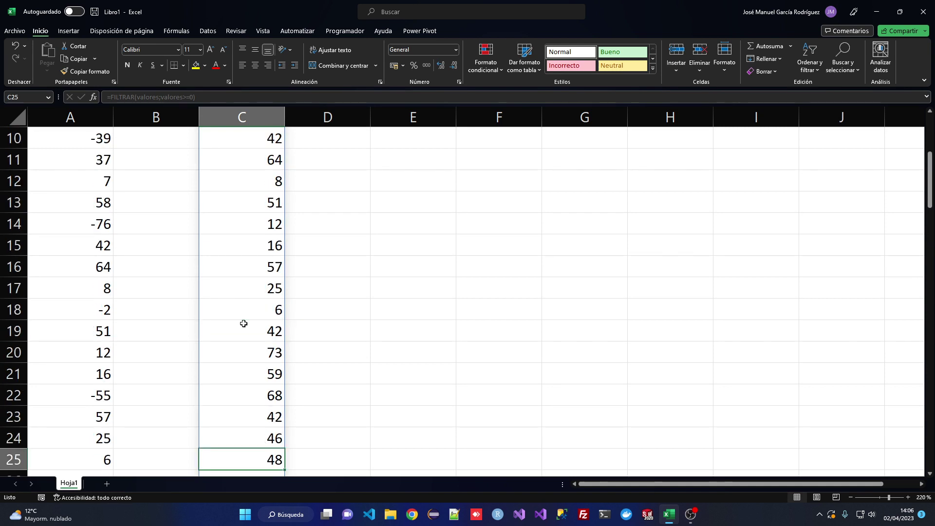
click(282, 328)
scroll(342, 334, down, 3)
click(284, 335)
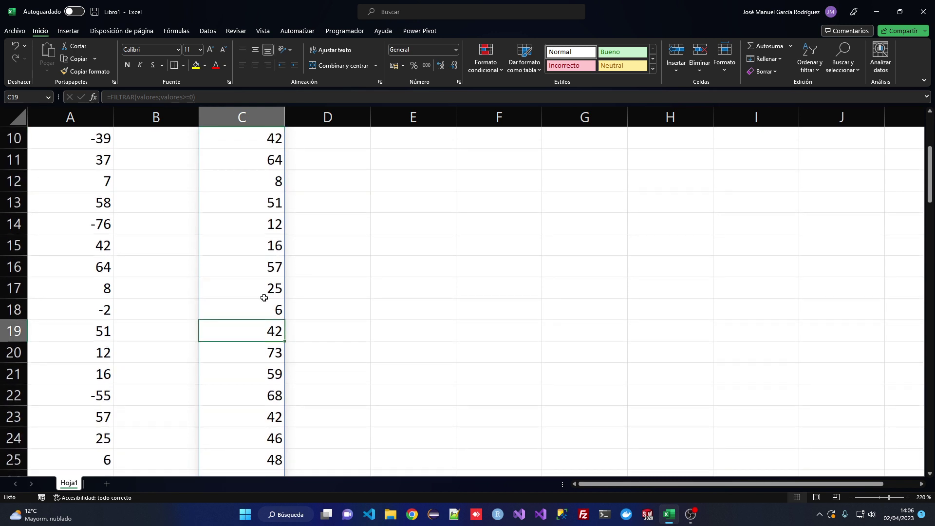
click(252, 415)
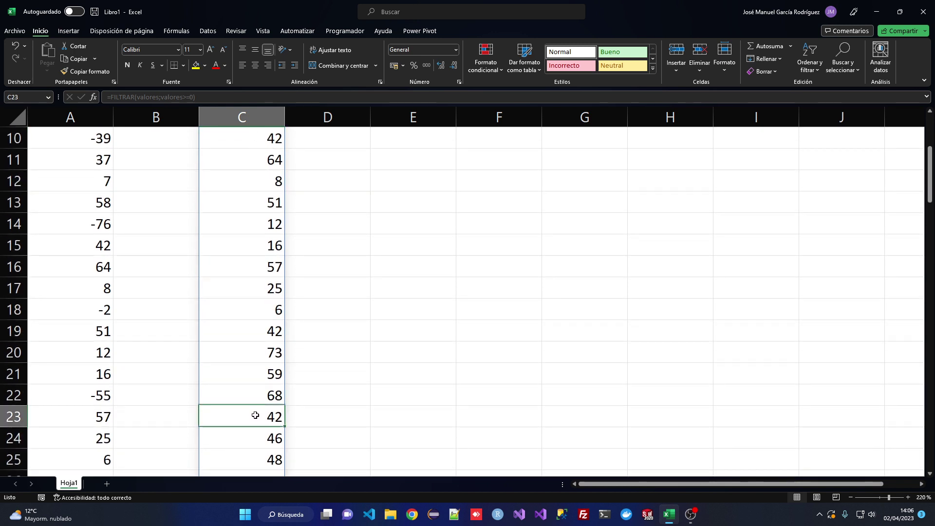
- Wrap the C2 filter formula in UNICOS to remove duplicates: =UNICOS(FILTRAR(valores;valores>=0))
scroll(363, 410, up, 3)
double_click(235, 157)
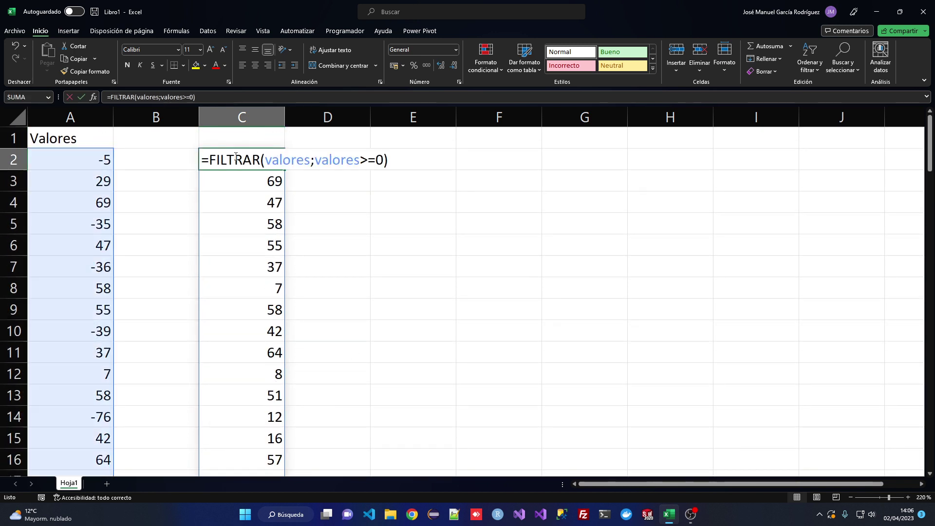
key(Left)
key(Left)
key(Left)
key(Left)
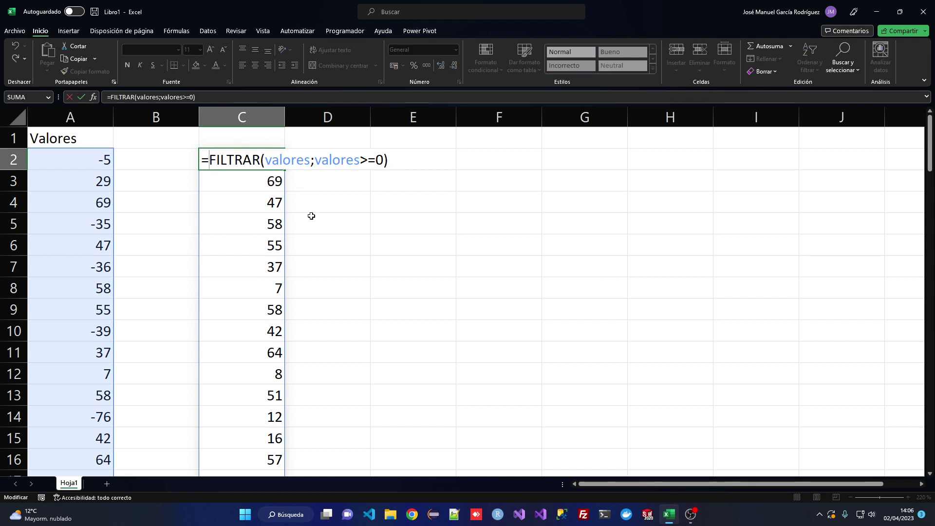
text(unicos()
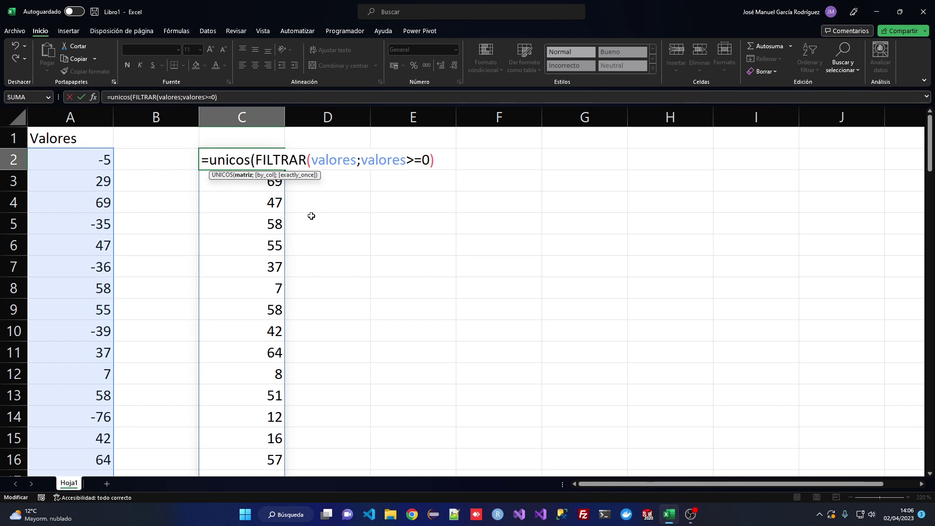
text())
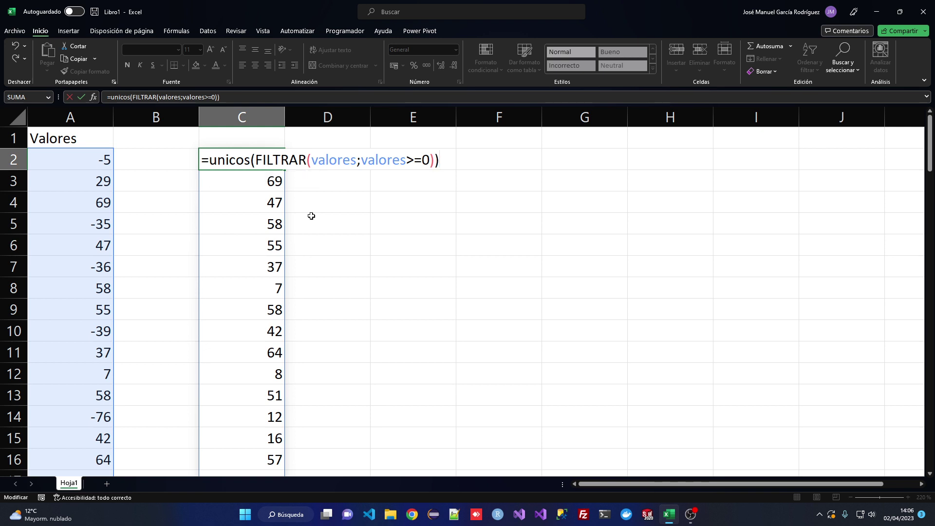
key(Return)
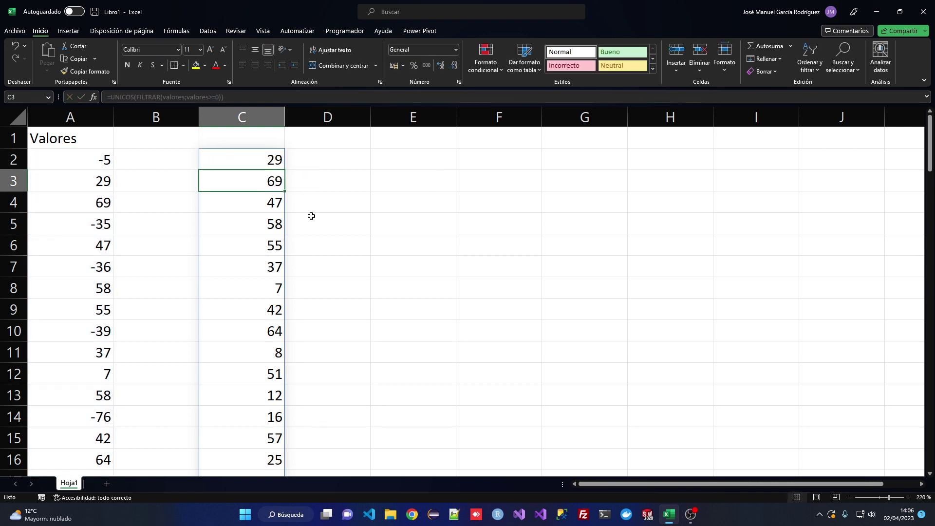
- Wrap the C2 formula in ORDENAR with descending order: =ORDENAR(UNICOS(FILTRAR(valores;valores>=0));;-1)
scroll(227, 248, down, 9)
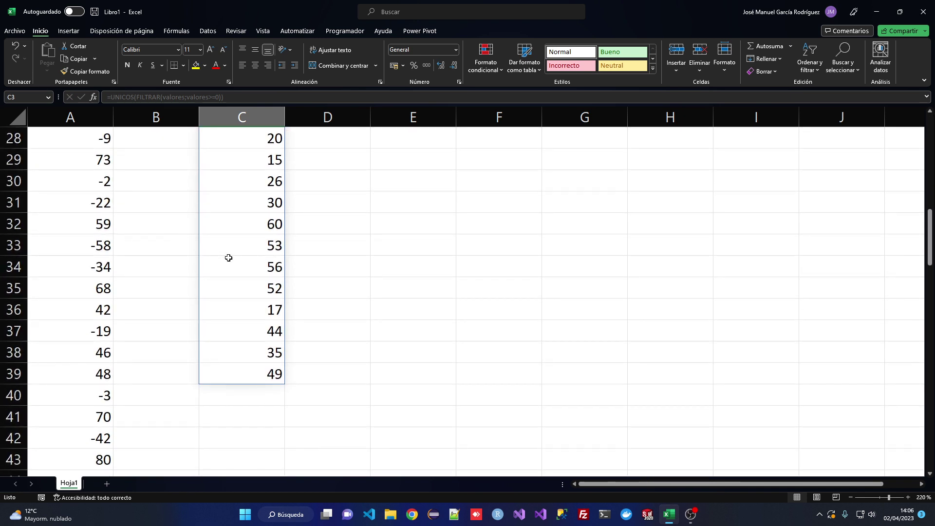
scroll(229, 258, up, 9)
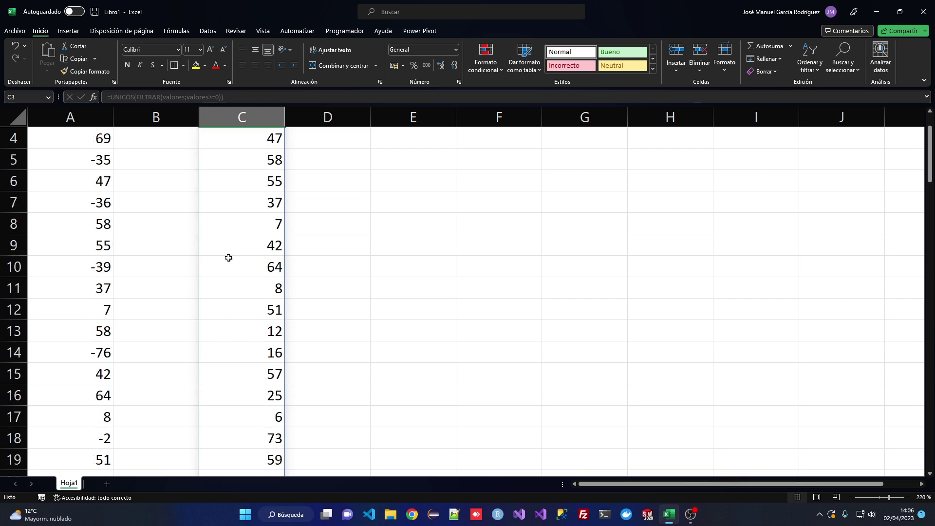
double_click(253, 164)
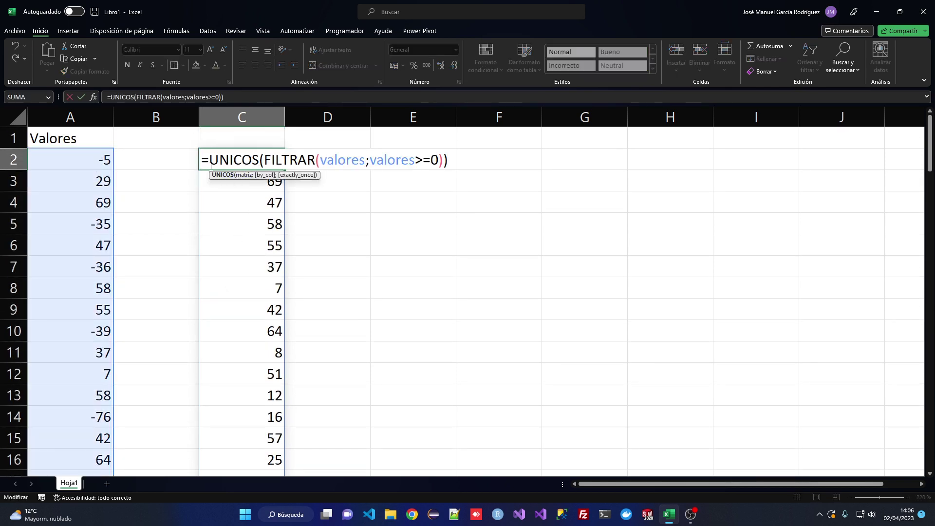
text(orde)
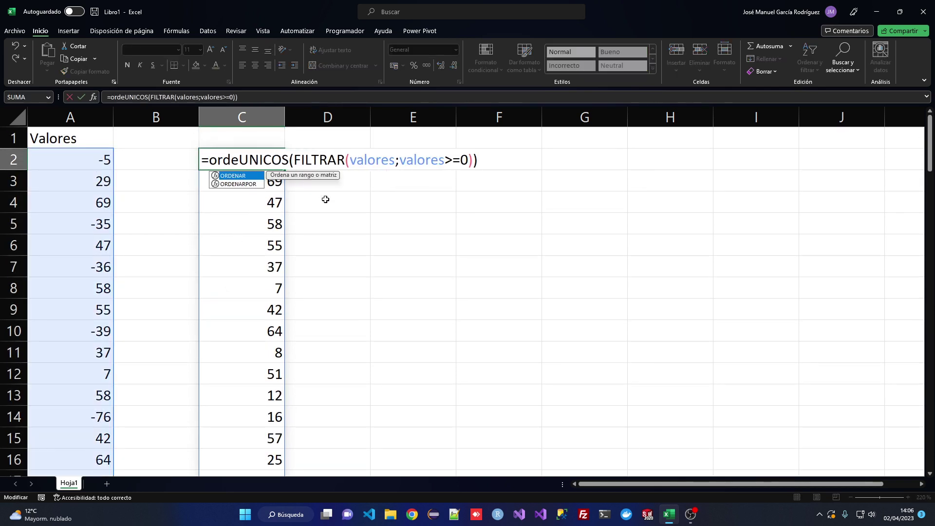
text(nar()
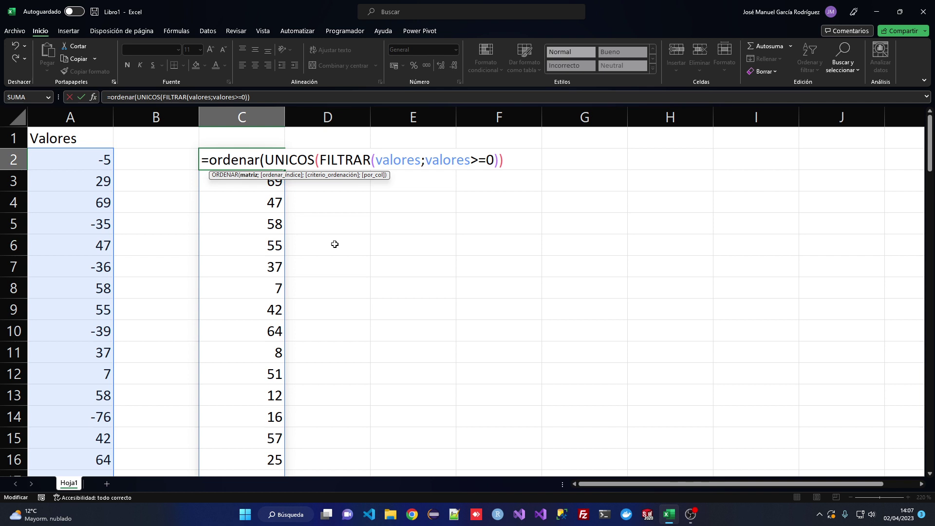
text(;)
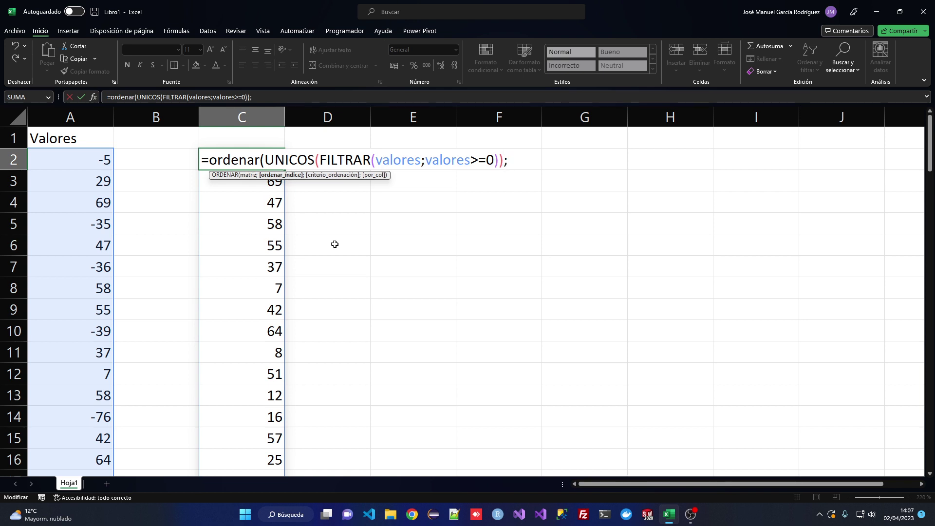
text(;)
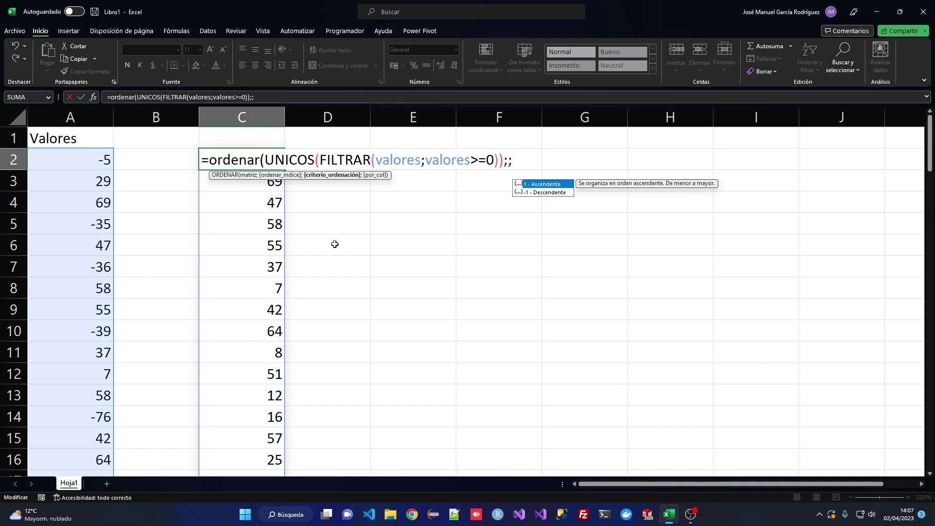
key(Down)
key(Up)
key(Down)
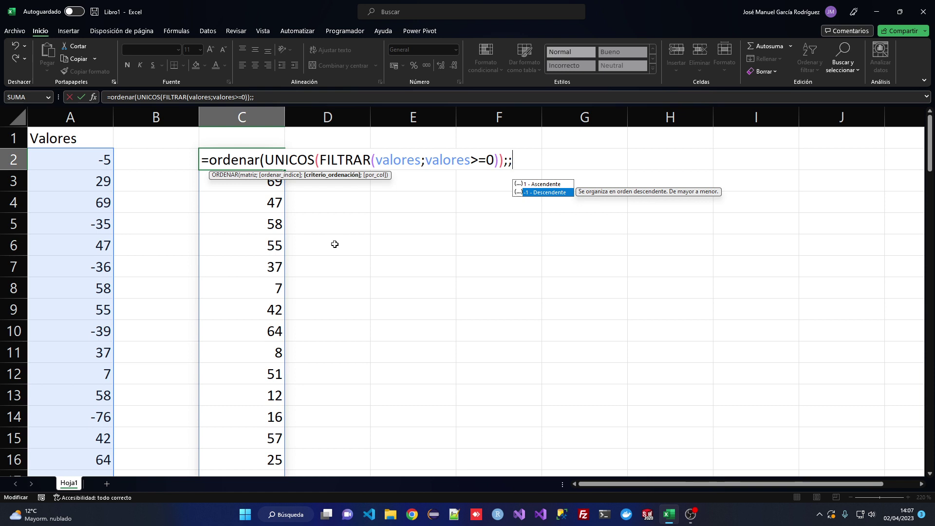
text(-1)
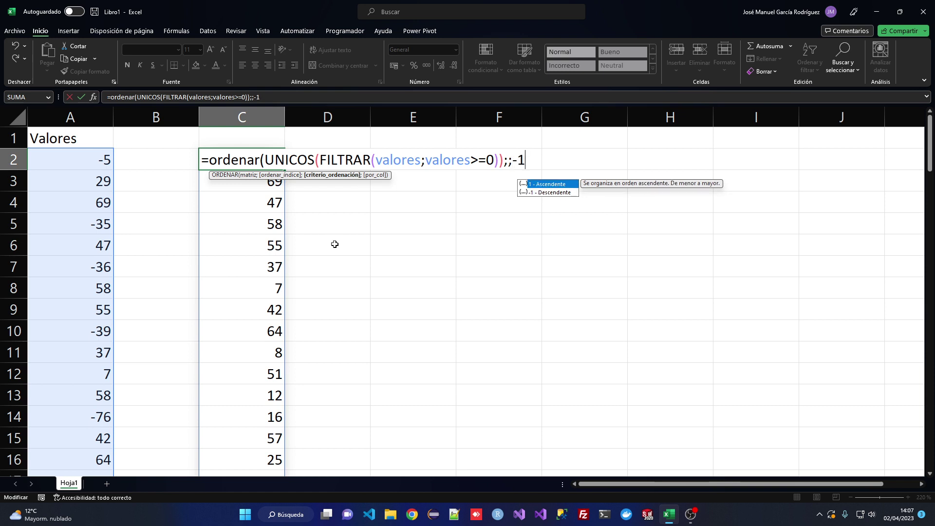
text())
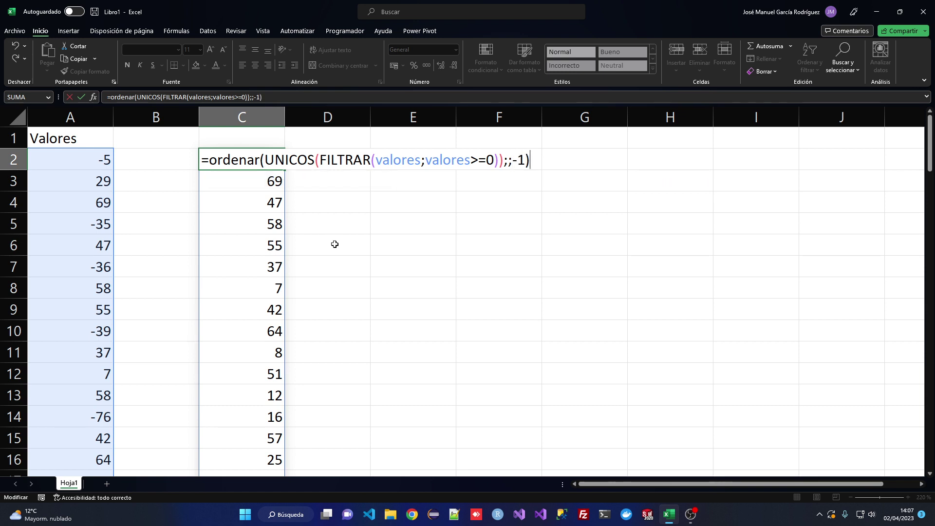
key(Return)
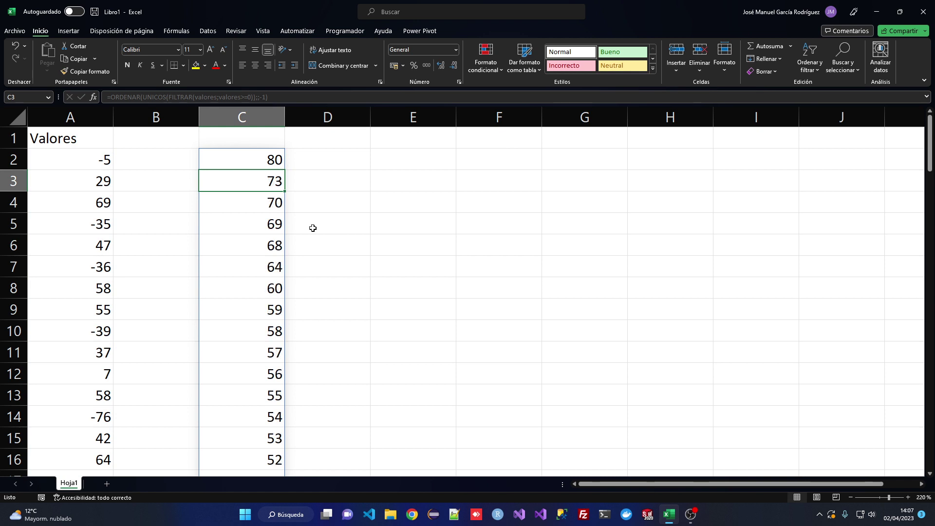
- Copy the complete ORDENAR formula text from cell C2, leaving the cell unchanged
double_click(252, 155)
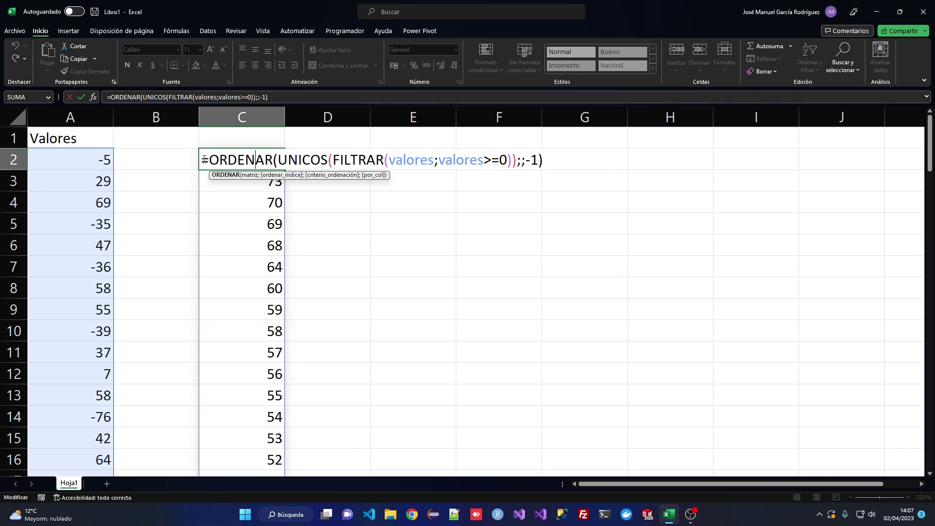
drag(201, 160, 606, 171)
key(ctrl+c)
key(Escape)
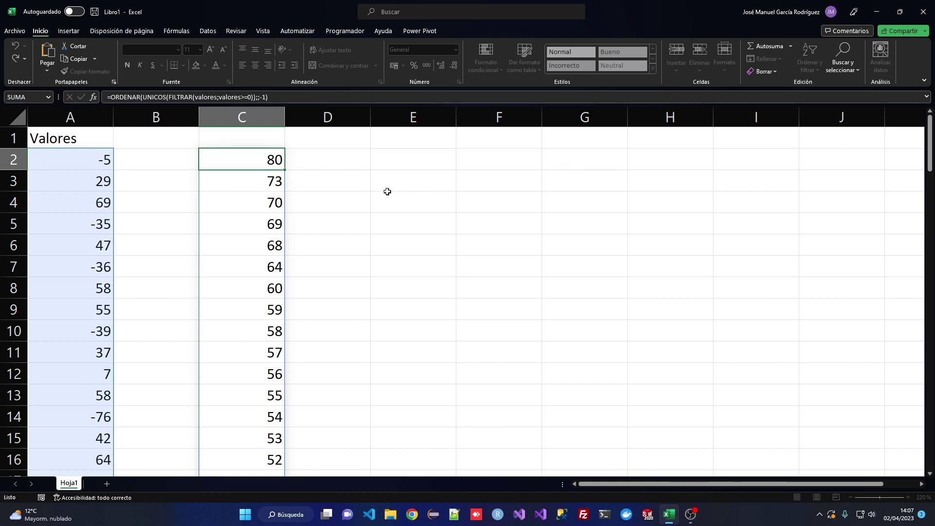
- Paste the copied formula into D2 and adapt it to negative values: =ORDENAR(UNICOS(FILTRAR(valores;valores<0));;-1)
click(337, 161)
key(ctrl+v)
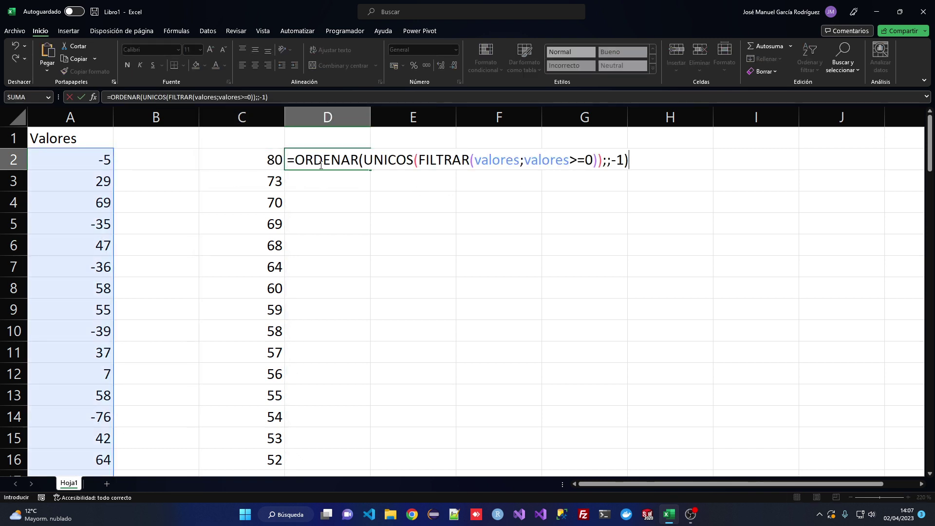
click(570, 161)
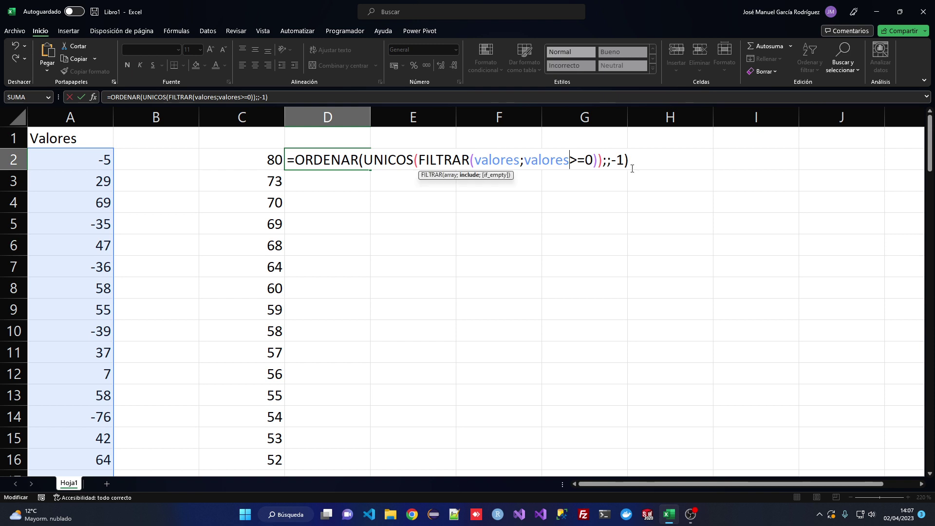
key(Delete)
key(Delete)
text(<)
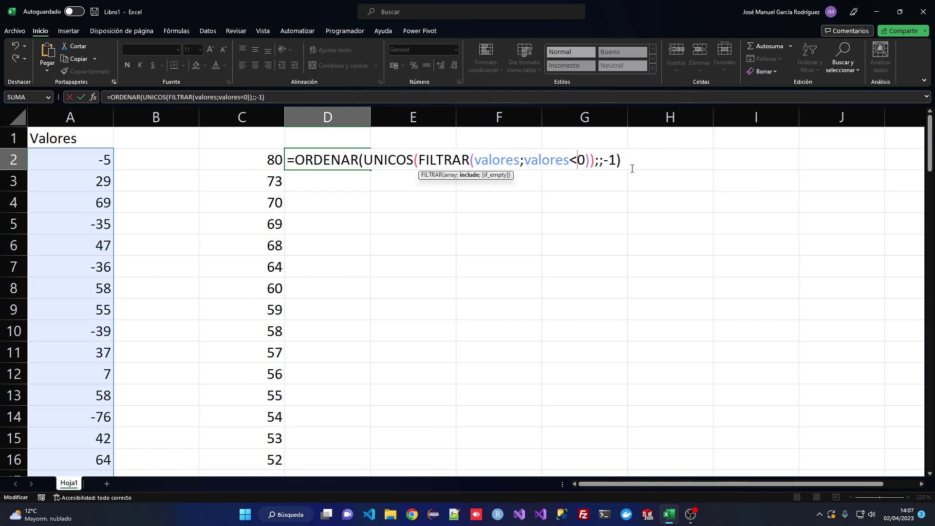
key(Return)
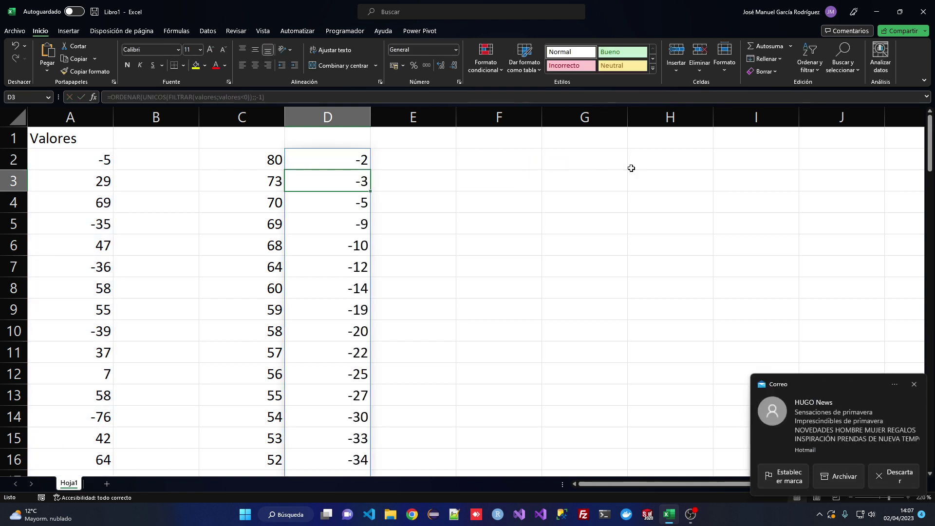
- Dismiss the mail notification, review the negatives list in column D down to its end, and clear the formula from D2
click(913, 386)
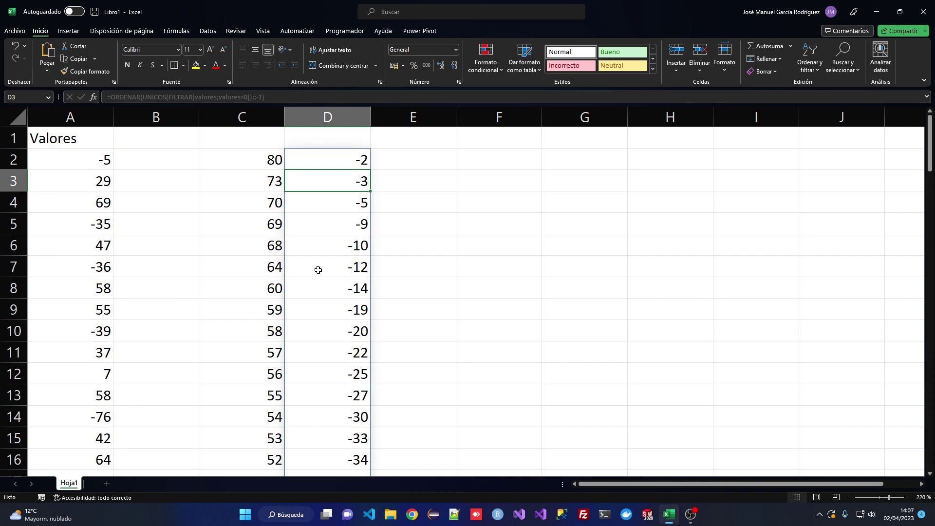
click(362, 162)
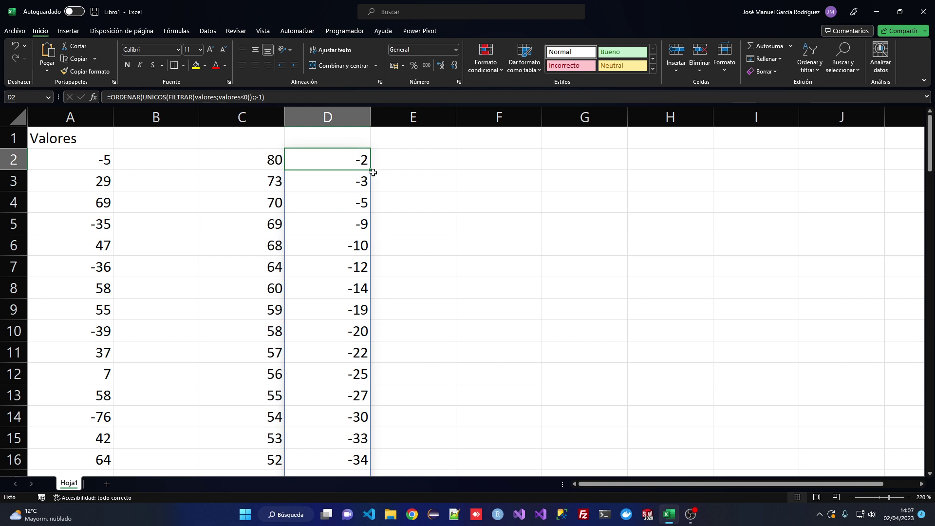
scroll(373, 172, down, 7)
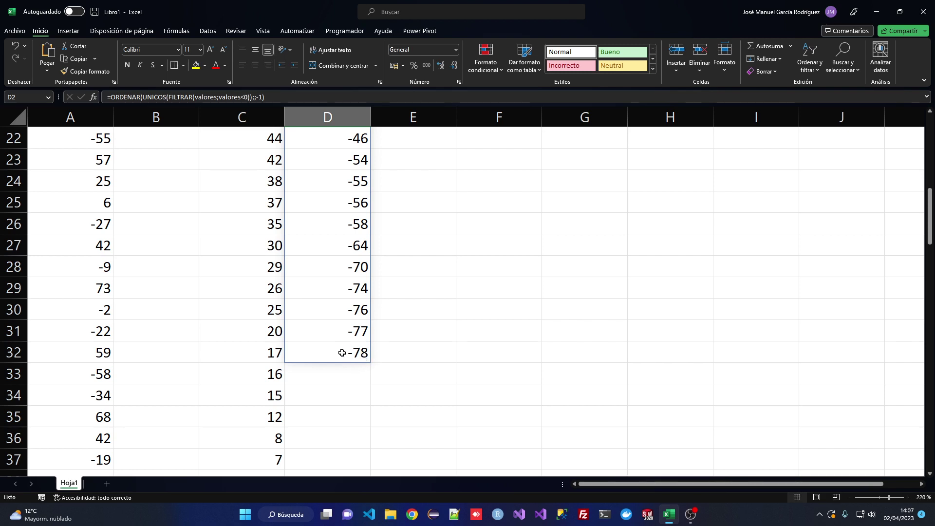
scroll(342, 352, up, 7)
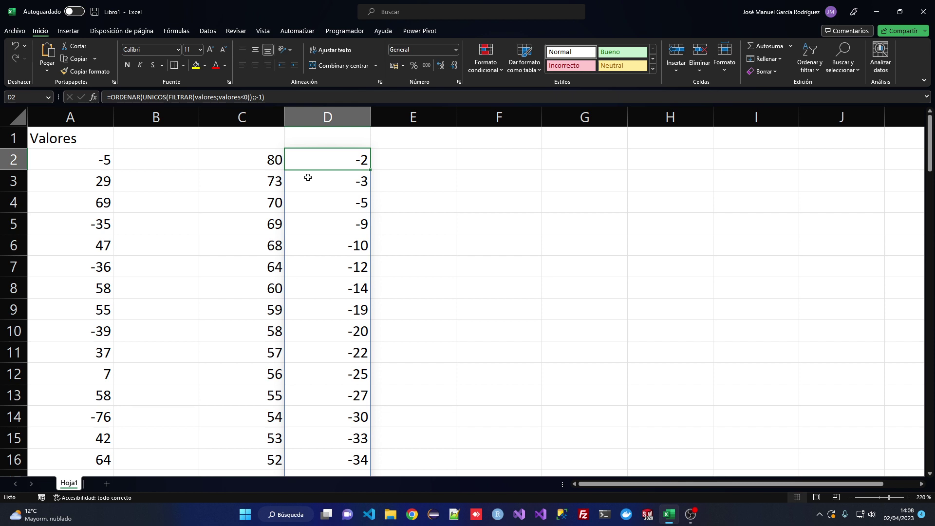
key(Delete)
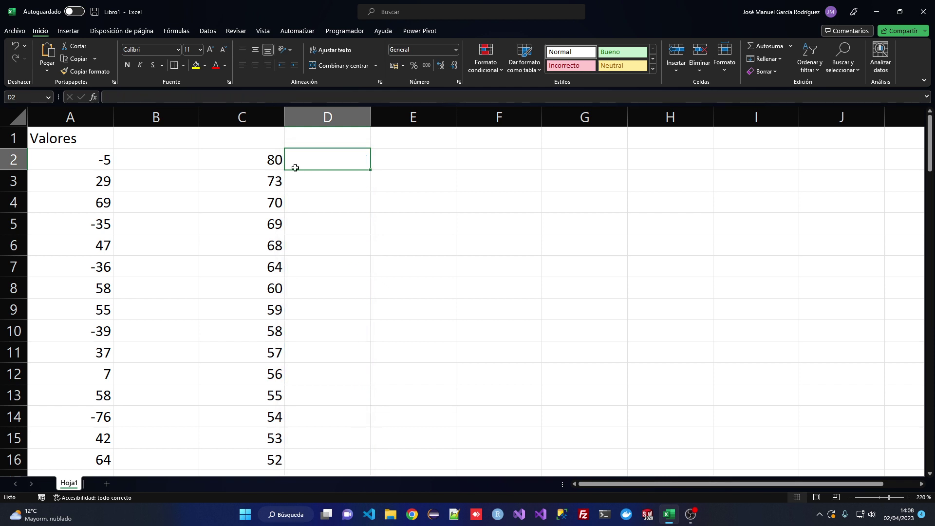
- Enclose the C2 formula in an opening APILARH( and add a semicolon after the ORDENAR expression for a second array
double_click(246, 159)
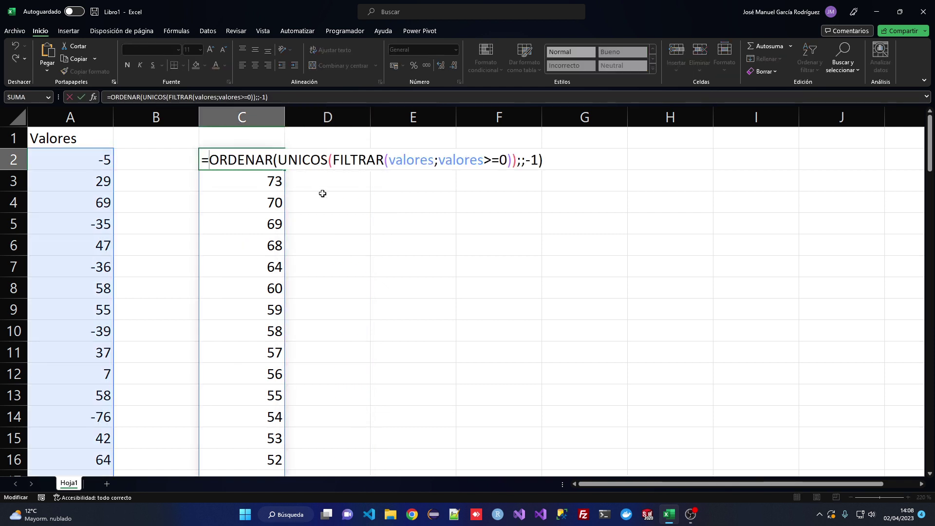
text(apilarh)
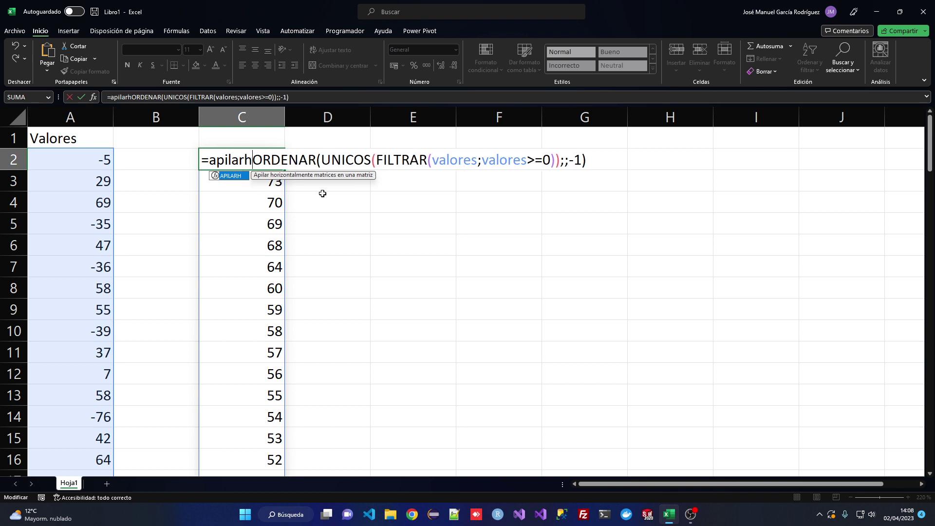
text(()
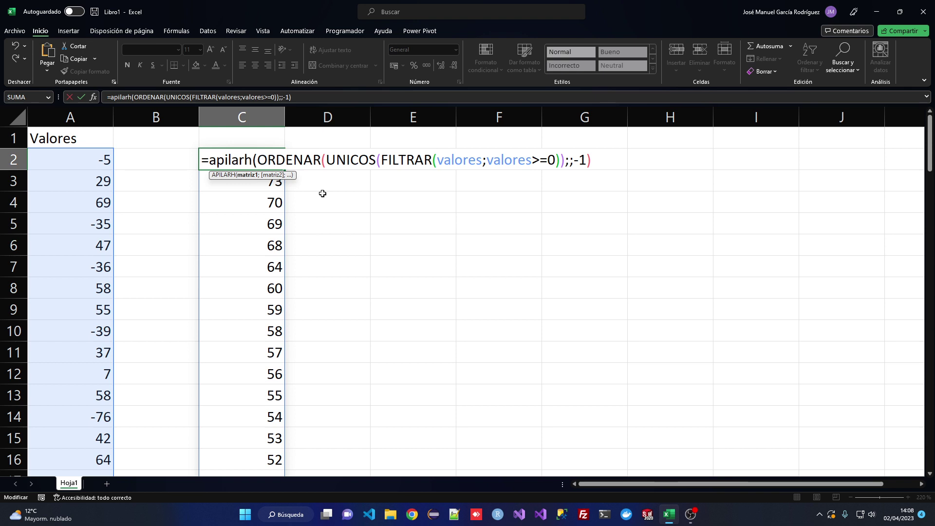
key(shift+End)
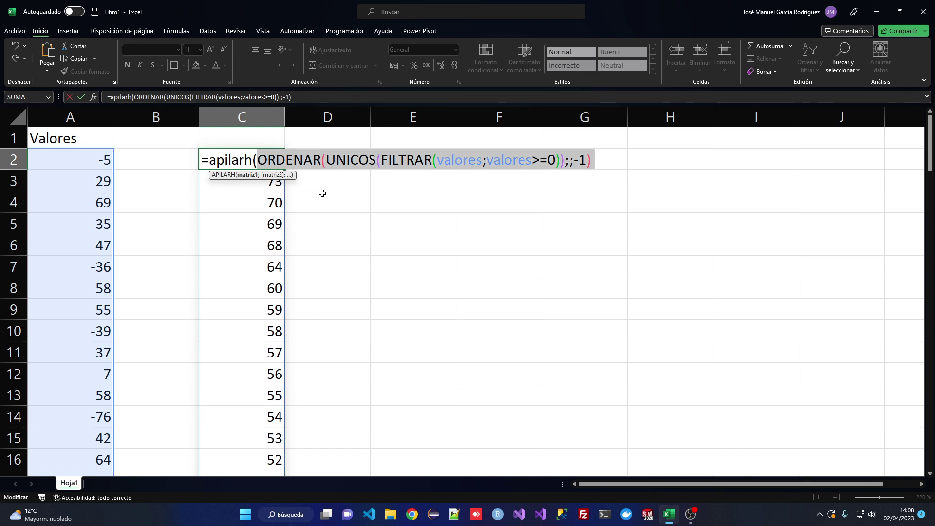
key(Left)
key(End)
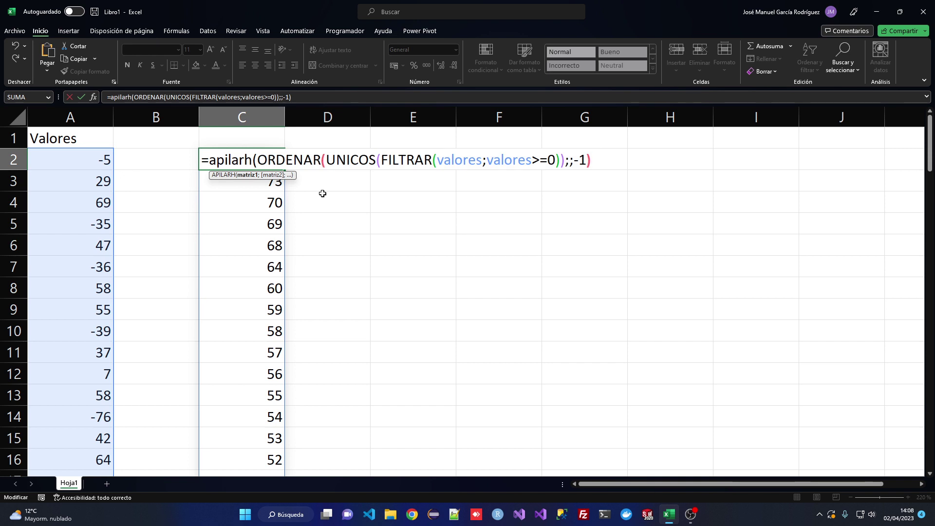
text(;)
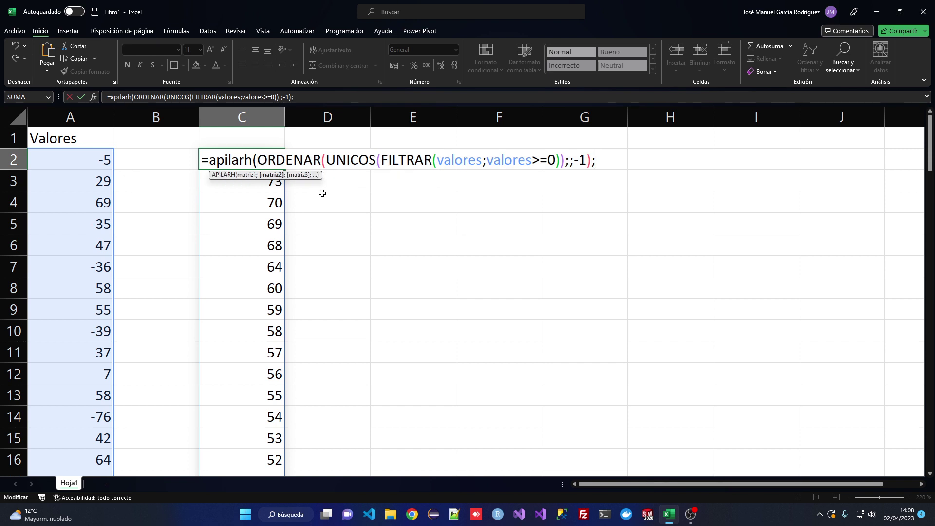
- Add ORDENAR(UNICOS(FILTRAR(valores;valores<0));;-1) as the second APILARH array, commit the C2 formula and check both spilled columns
key(ctrl+v)
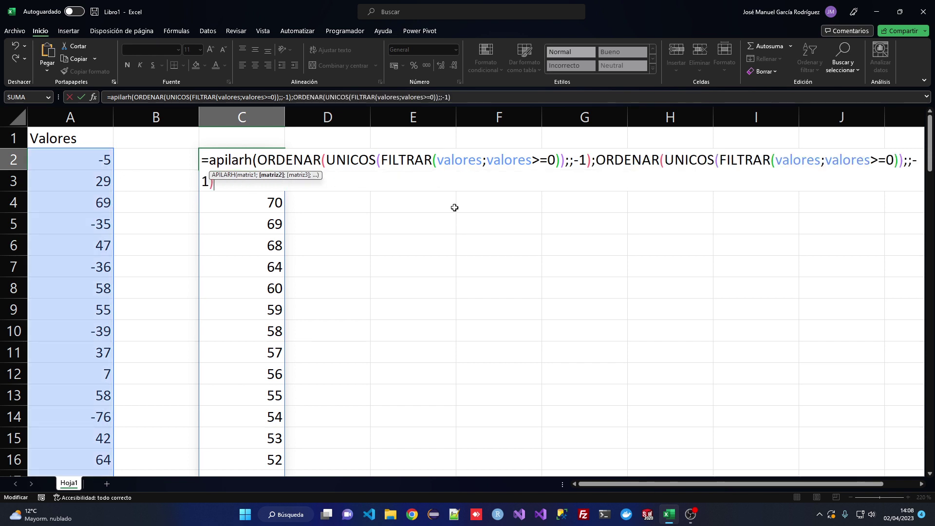
drag(870, 160, 886, 160)
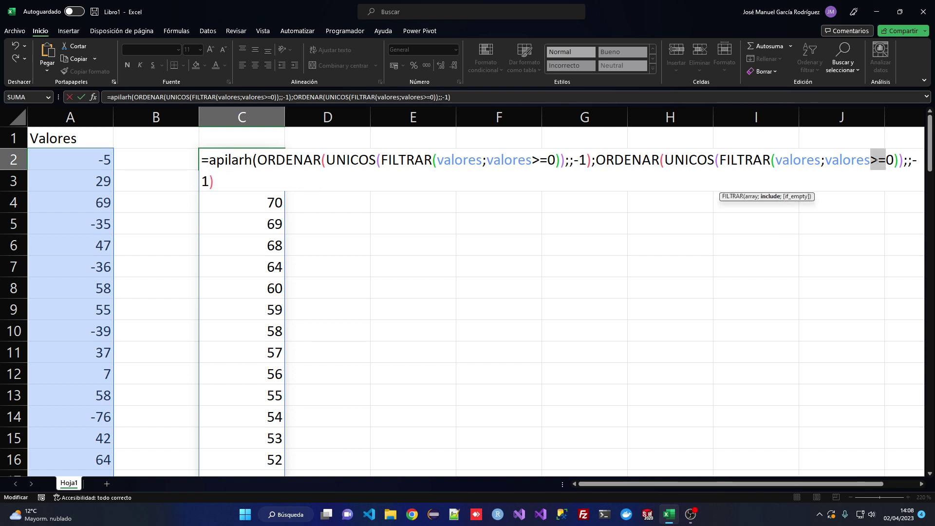
text(<)
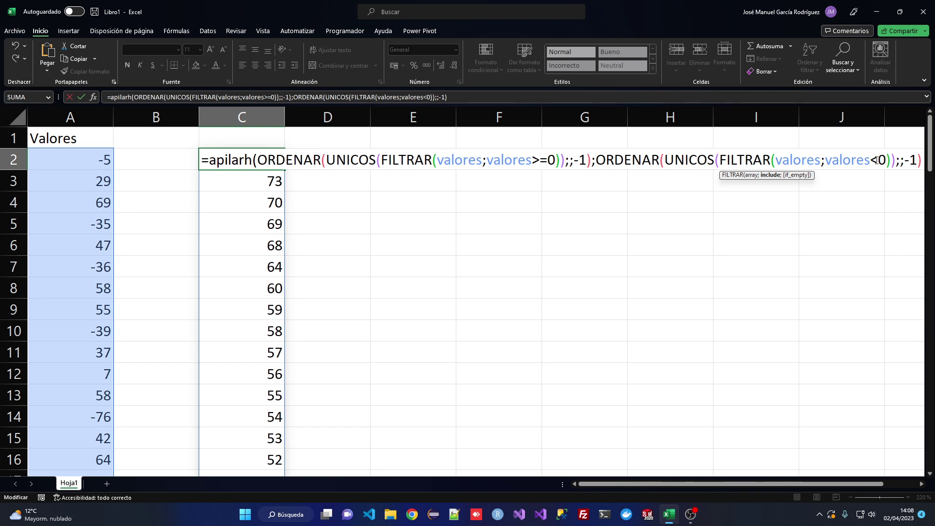
key(End)
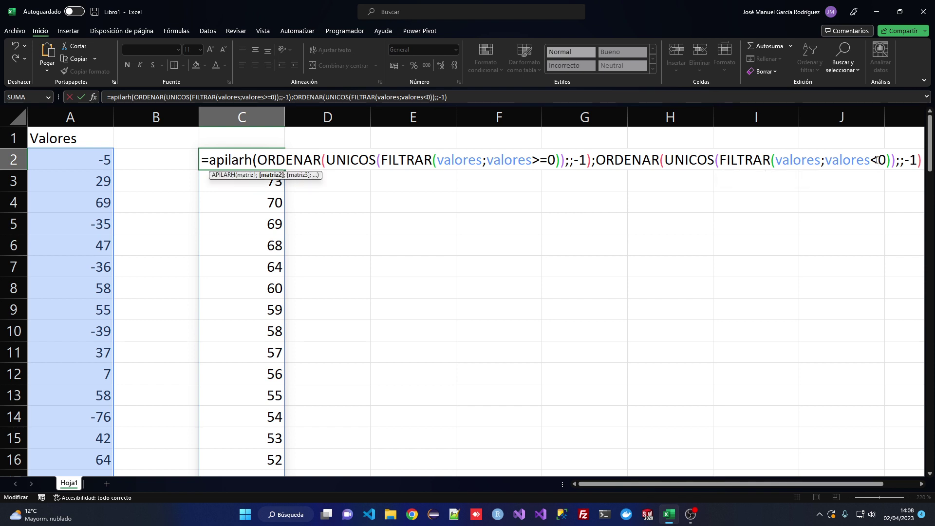
key(Return)
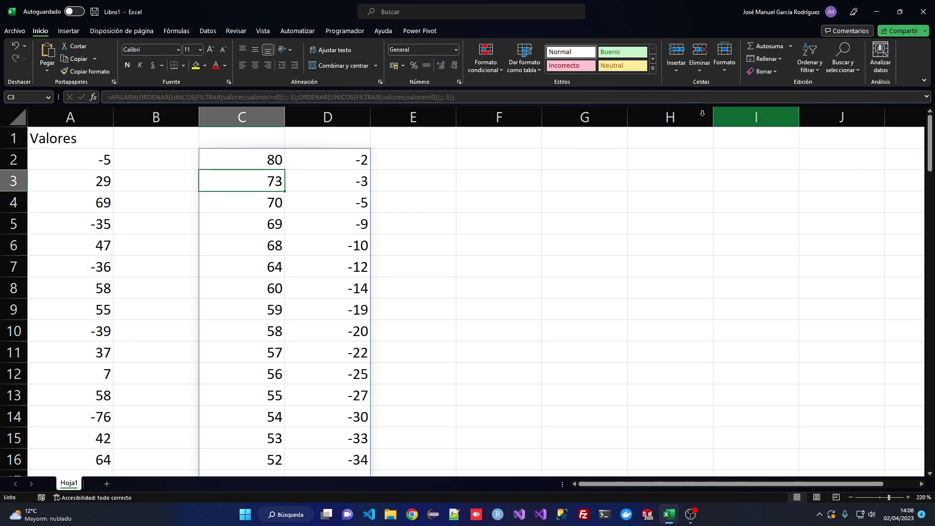
click(230, 157)
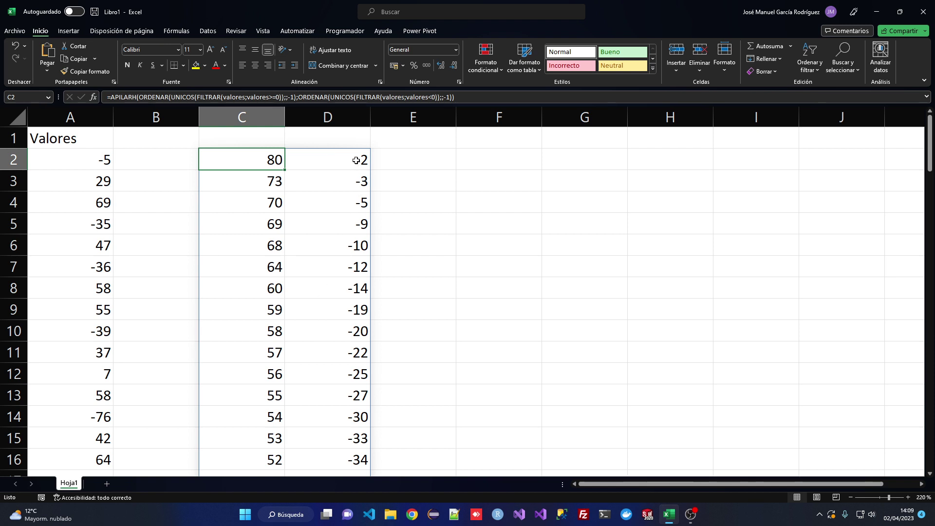
drag(356, 160, 347, 249)
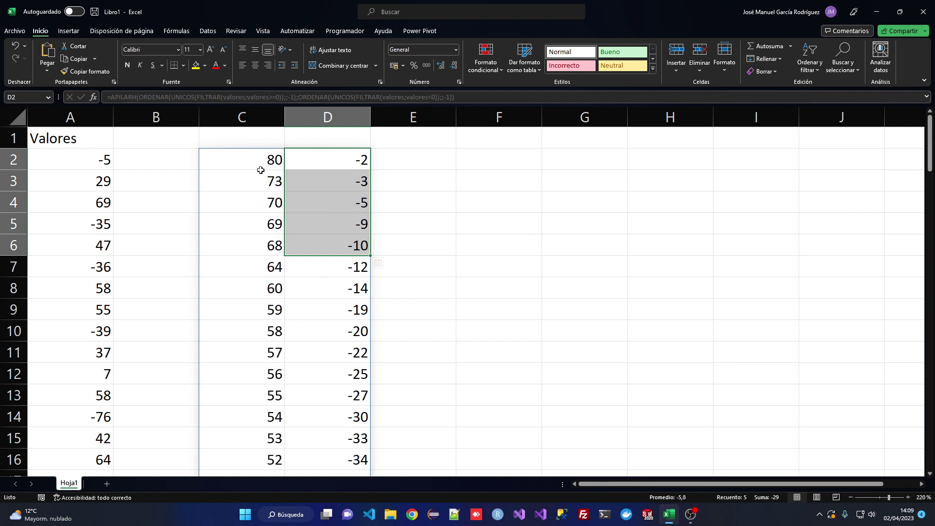
- Wrap the C2 formula in LET, assigning the APILARH expression to the name mx and ending it with a semicolon
double_click(253, 157)
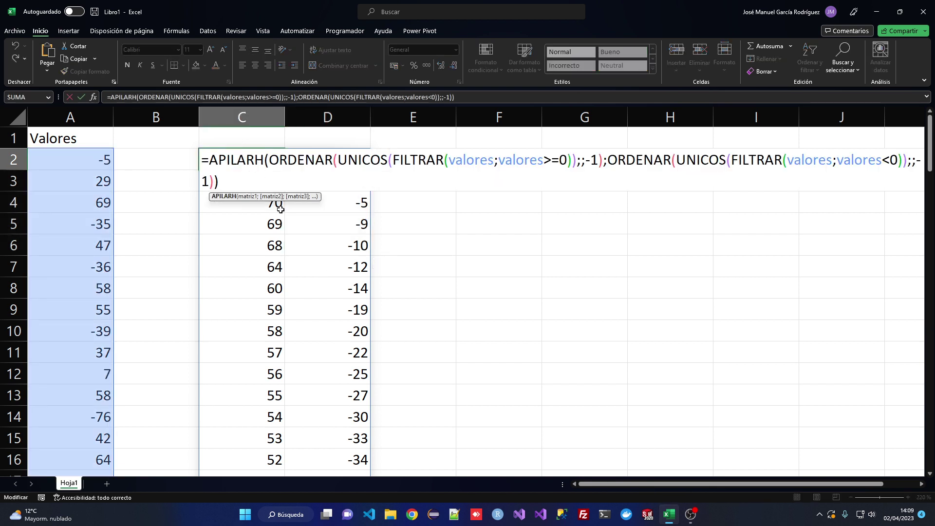
click(218, 169)
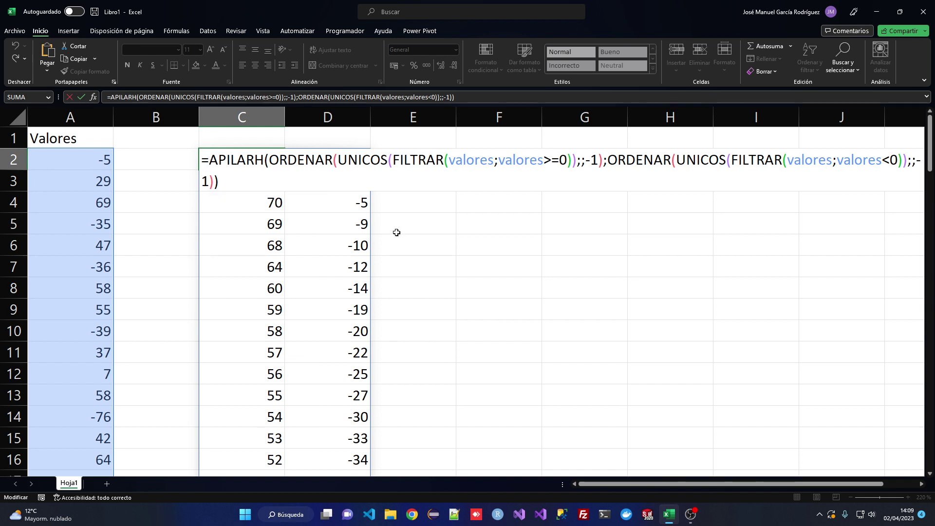
text(let()
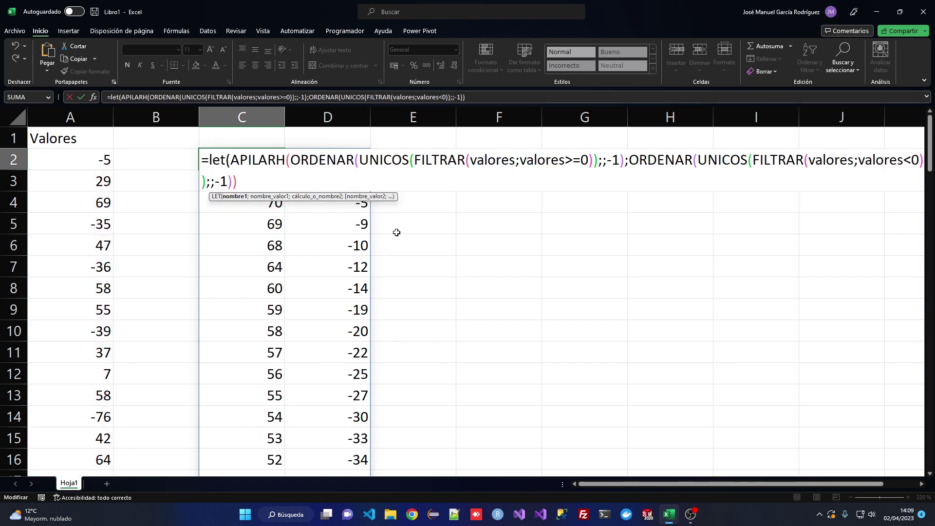
text(mx;)
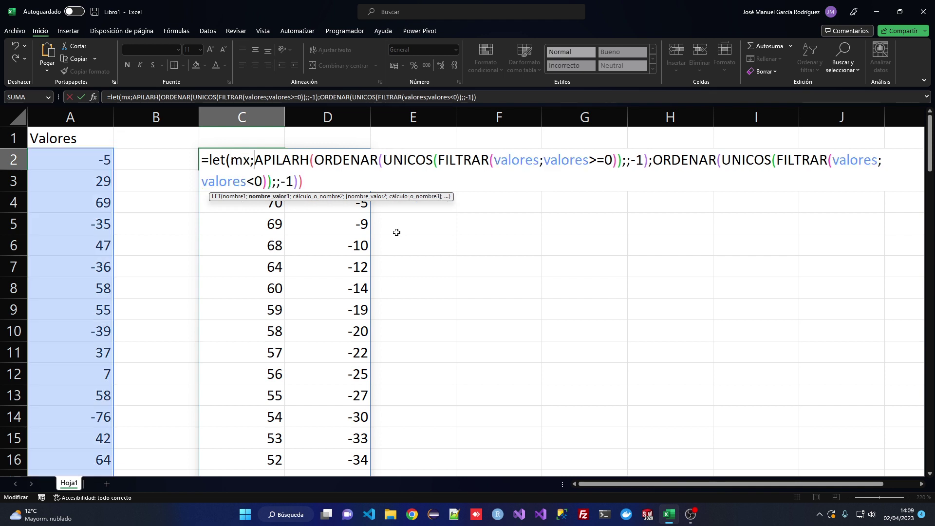
click(375, 181)
text(;)
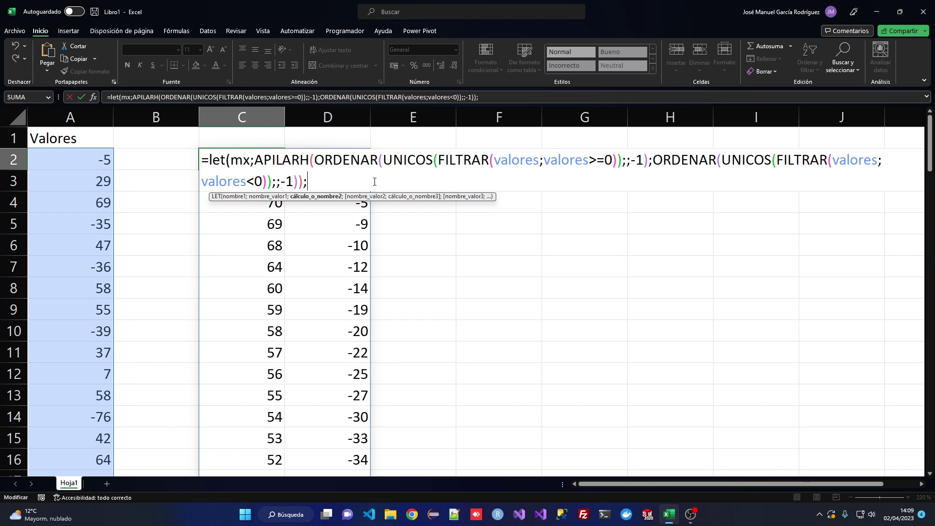
- Insert four line breaks after the mx definition and close LET with a parenthesis on the last line
key(alt+Return)
key(alt+Return)
key(alt+Return)
key(alt+Return)
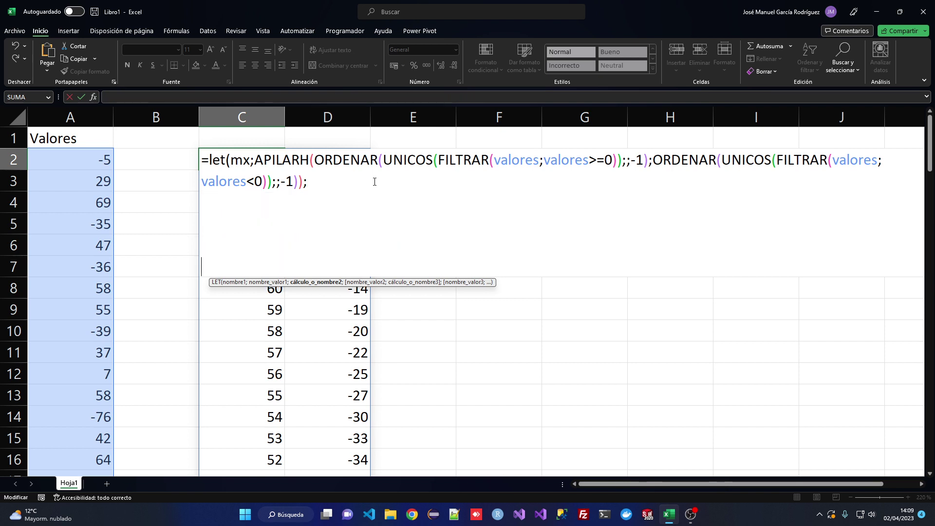
text())
- Write the final LET calculation above the closing parenthesis as apilarv({"Positivos"\"Negativos"\"Subtotales"};resultado)
key(Up)
key(Up)
text(apilar)
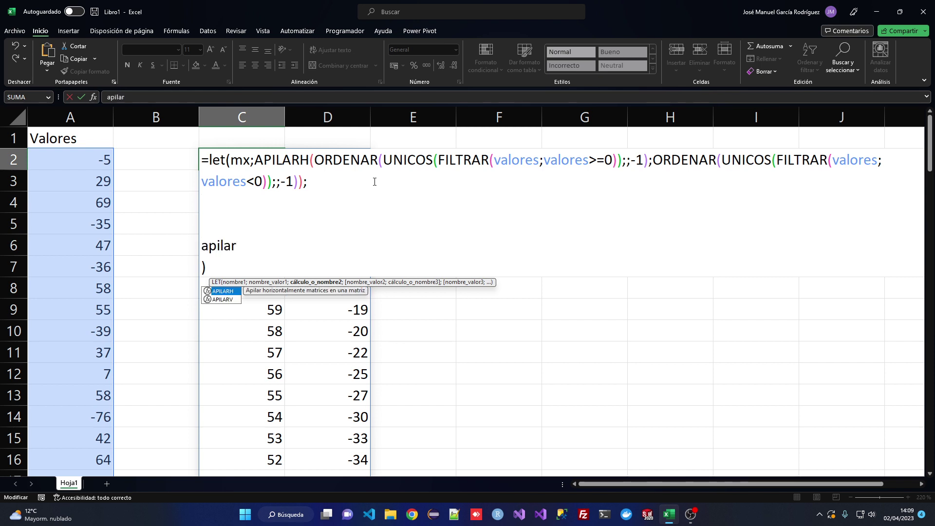
text(v()
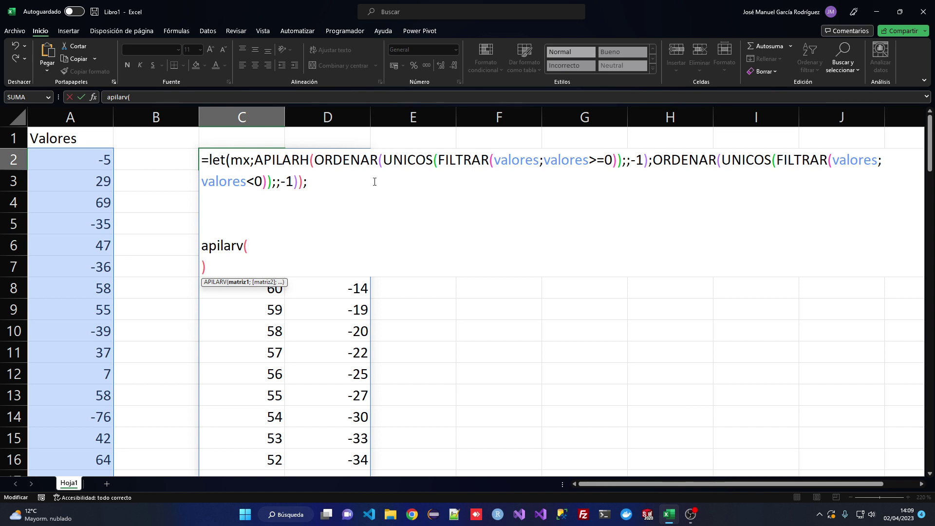
text({"Positivos")
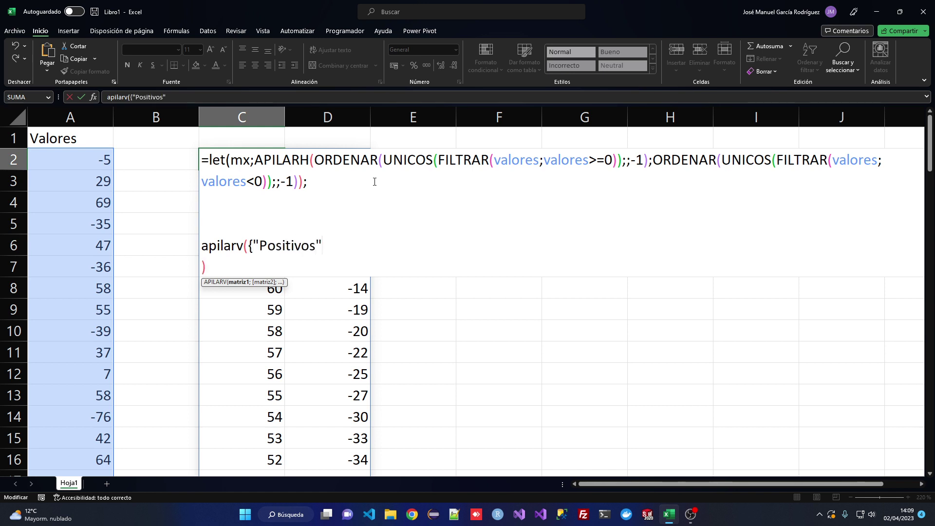
text(\"Negati)
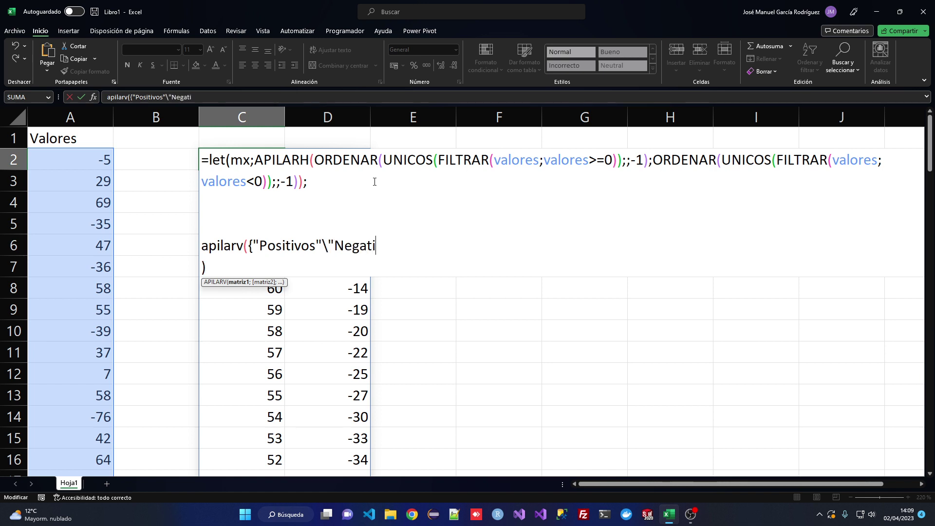
text(vos"\"Subtotales")
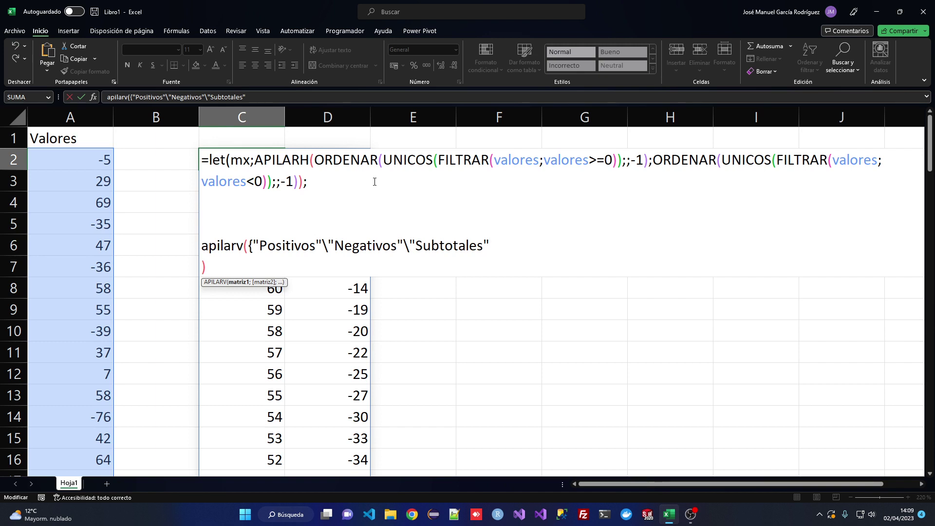
text(};)
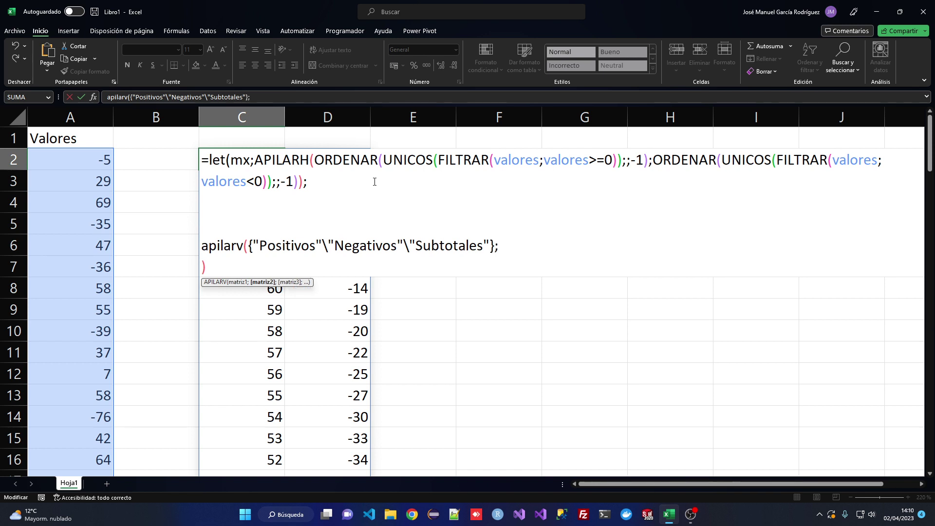
text(resultado))
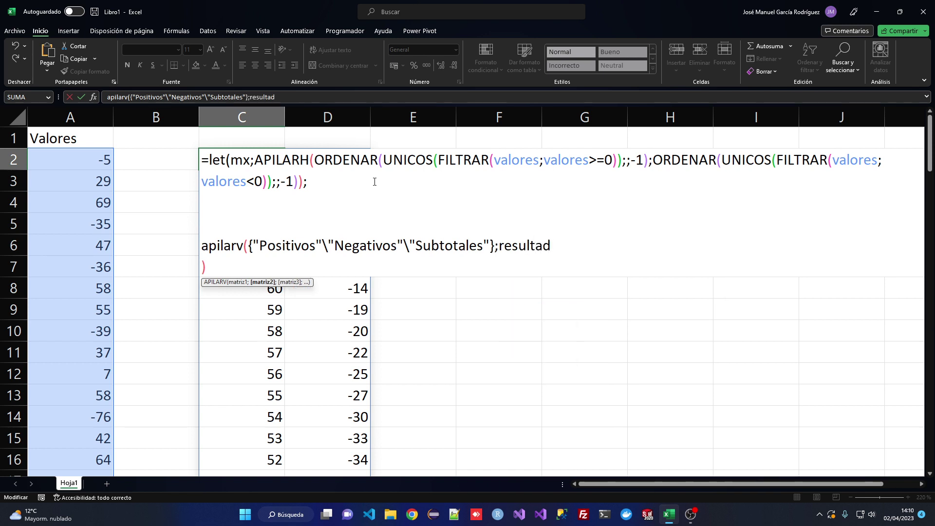
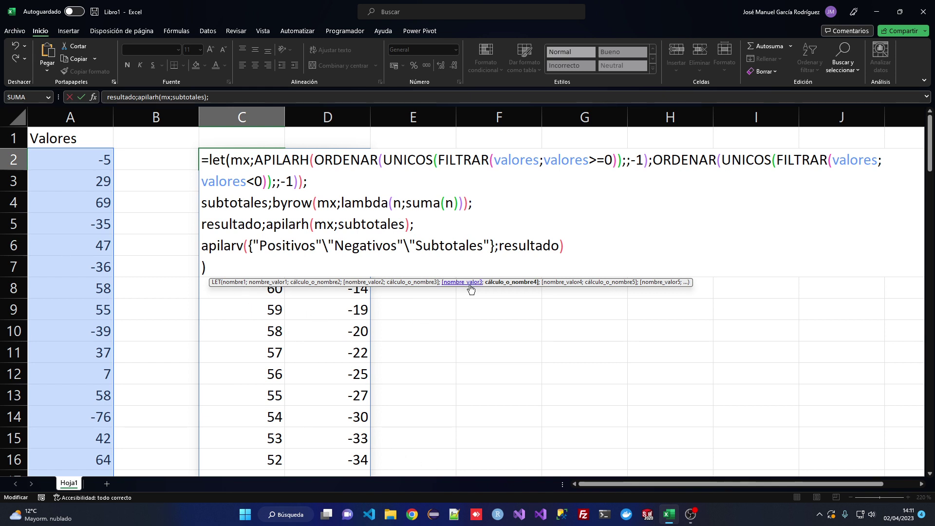
- Commit the C2 formula and inspect the end of the spilled columns, comparing C34:C40 with D34:D40
key(Return)
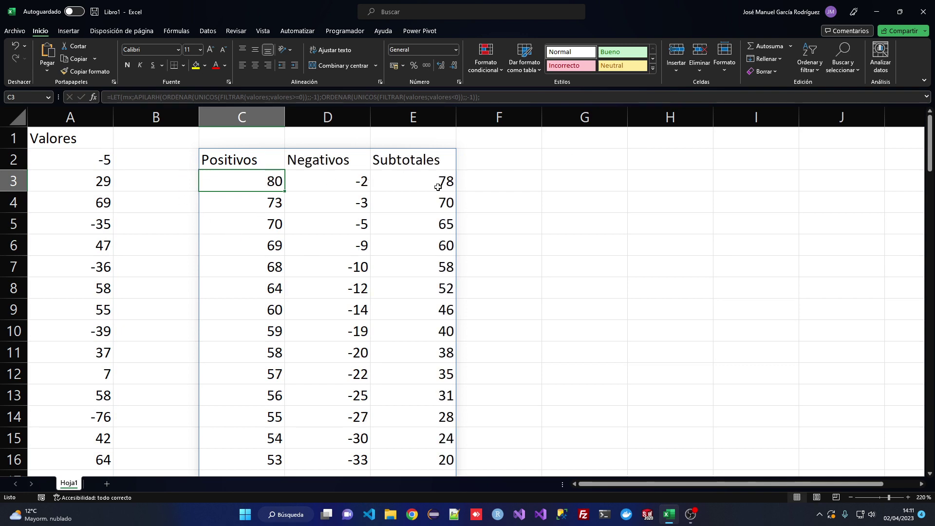
scroll(345, 273, down, 12)
scroll(345, 279, up, 4)
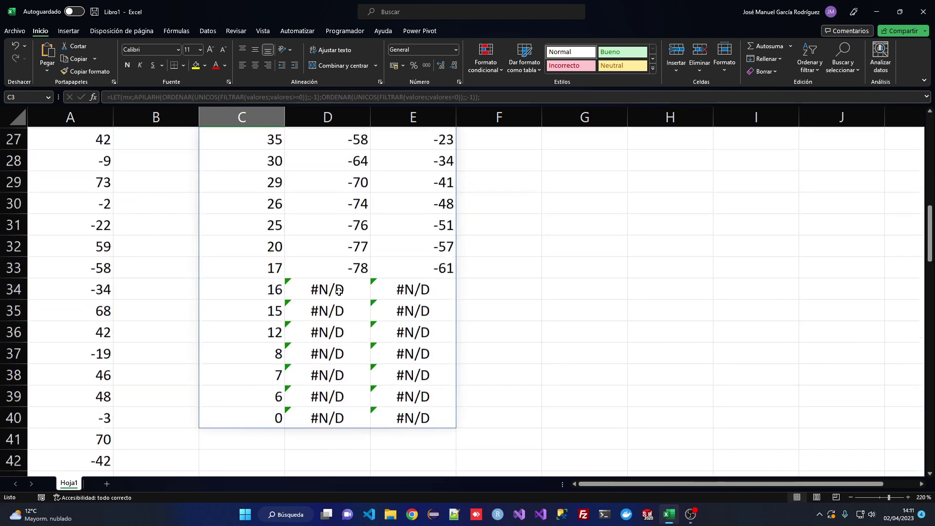
scroll(336, 288, down, 1)
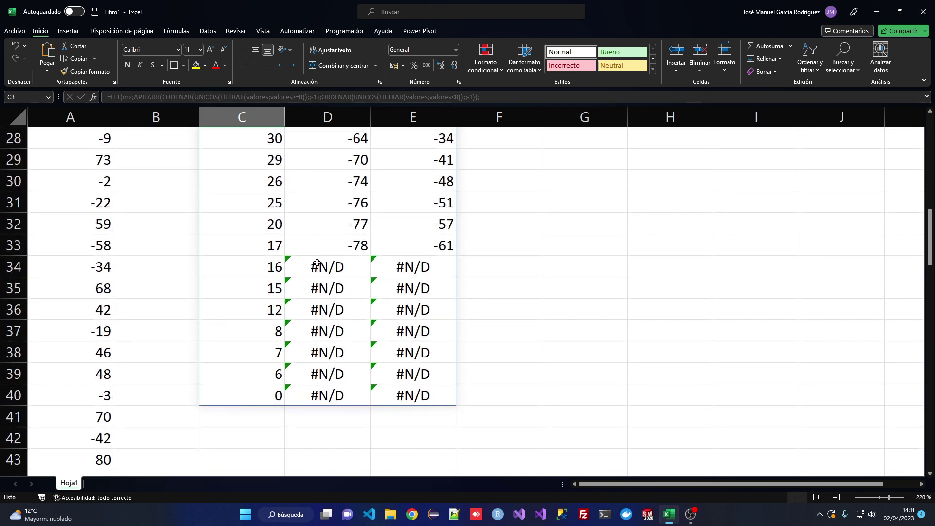
drag(246, 267, 241, 388)
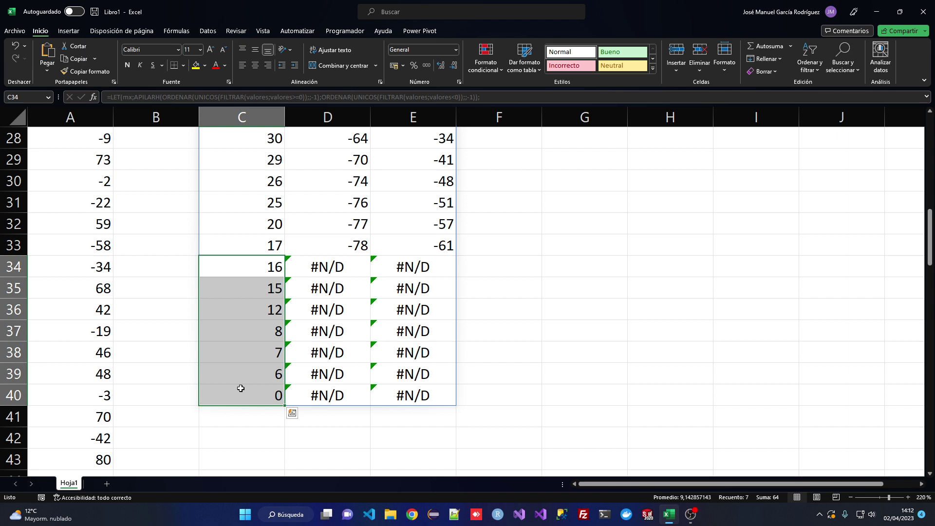
drag(317, 267, 333, 387)
key(ctrl+Up)
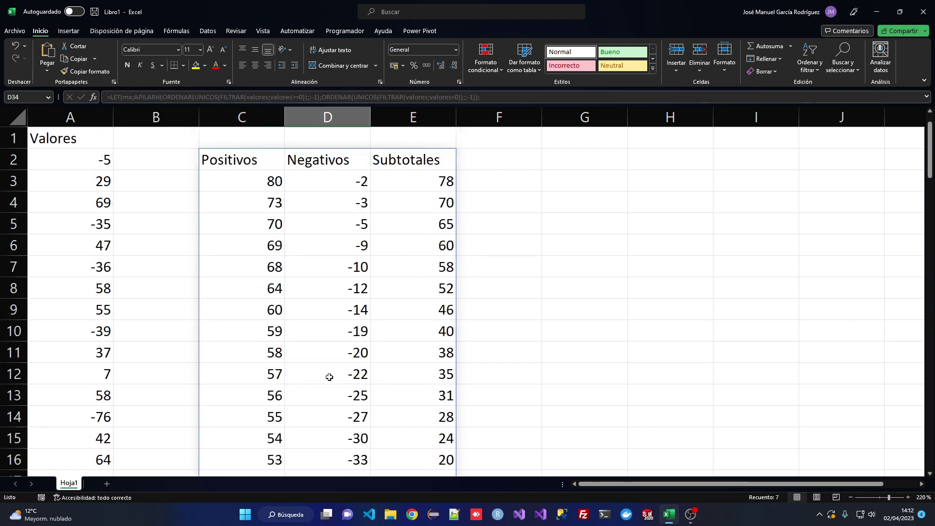
- Wrap the APILARH expression assigned to mx in SI.ERROR with 0 as the fallback, commit the formula and check the last spilled rows
double_click(229, 160)
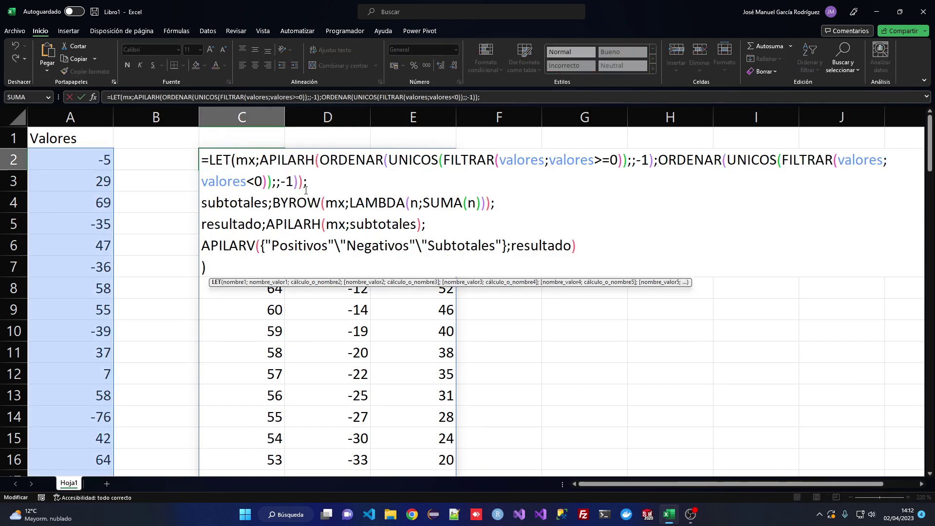
click(261, 160)
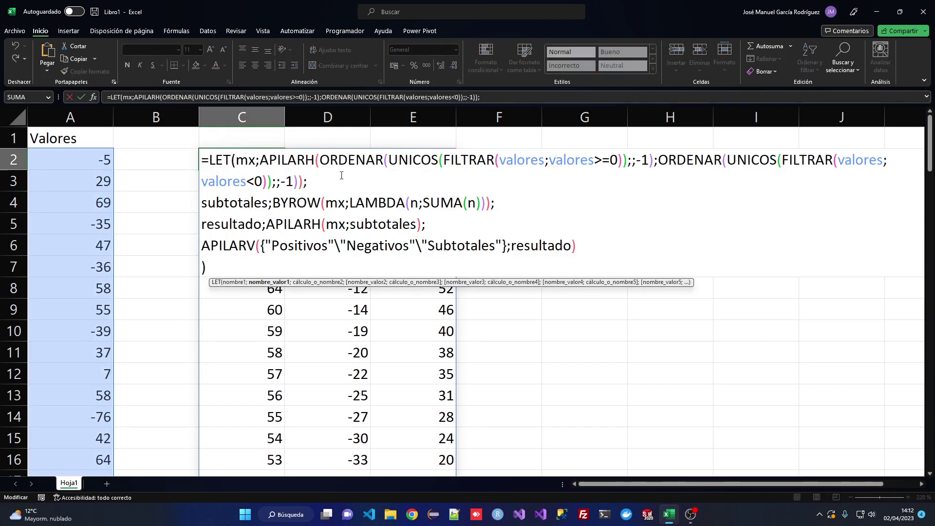
text(si.error()
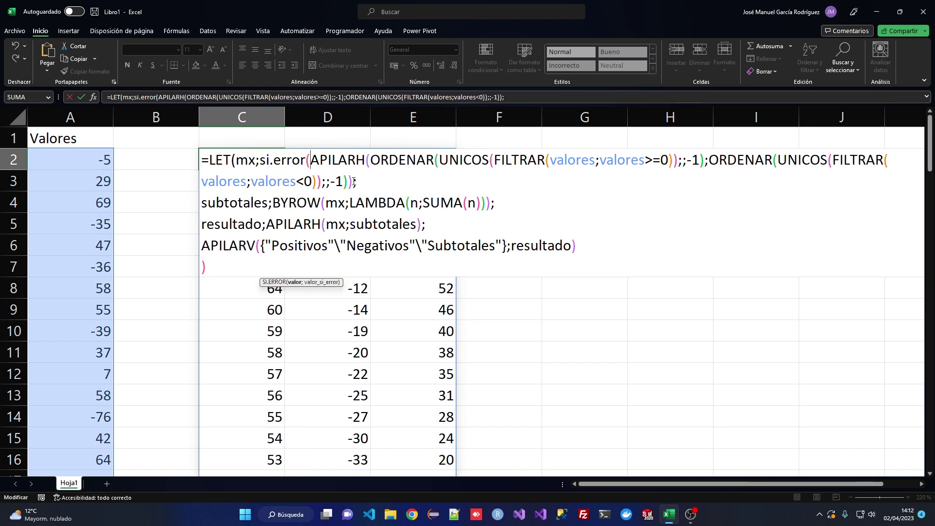
text(;0);)
key(Return)
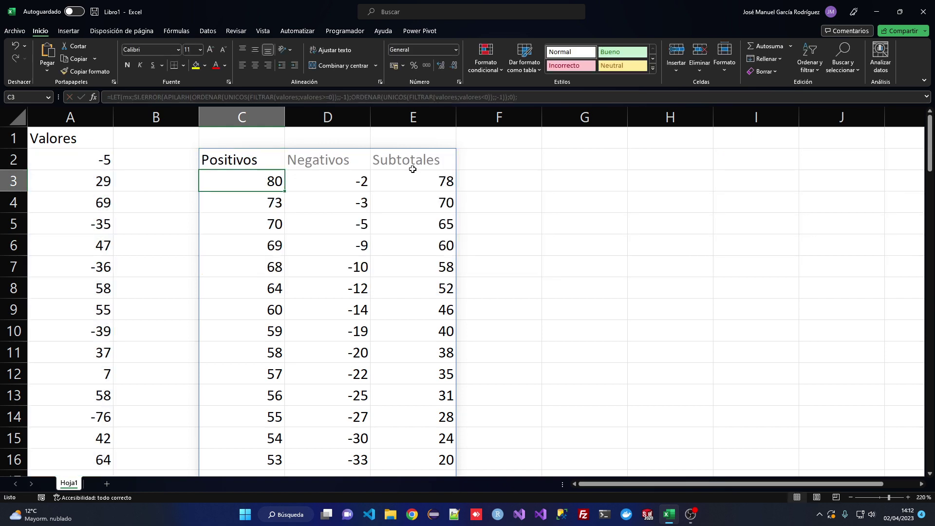
scroll(413, 169, down, 10)
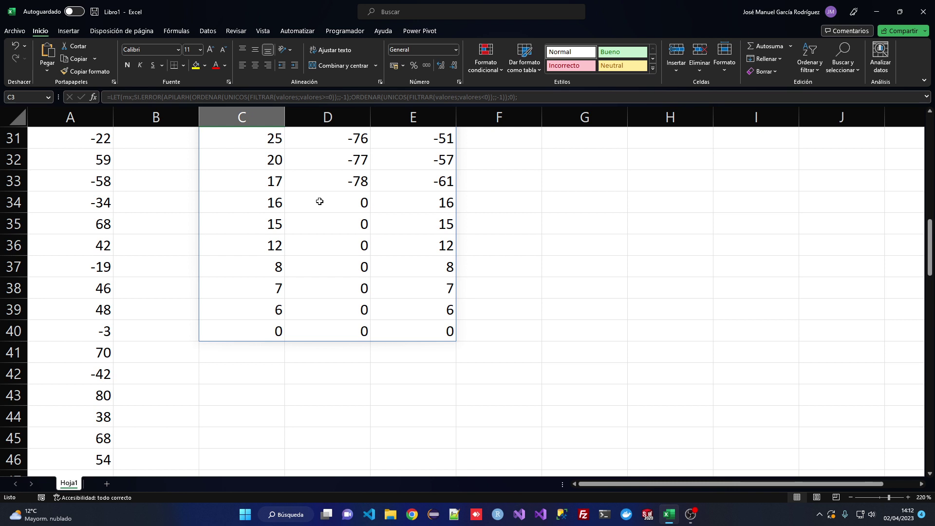
scroll(320, 201, up, 10)
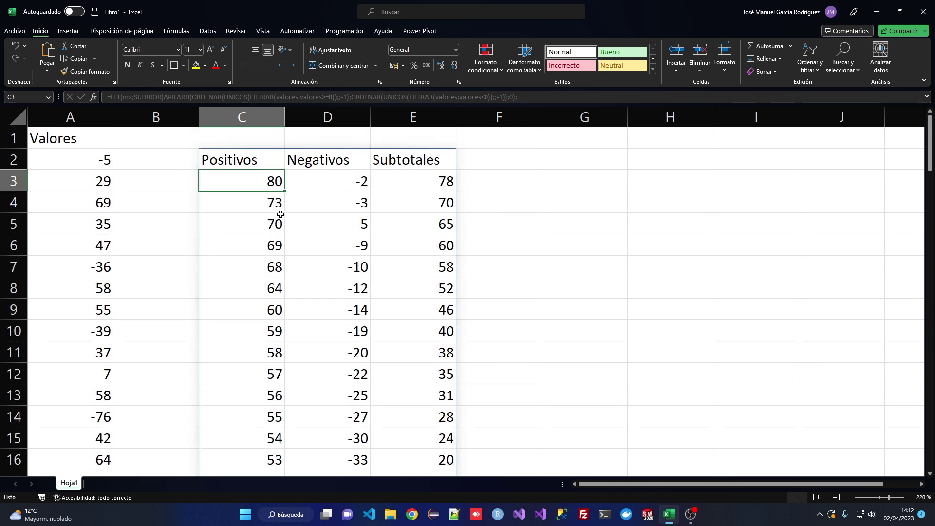
- Add a line after the resultado definition in the C2 formula that defines totales;bycol(resultado;lambda(n;suma(n)));
double_click(242, 159)
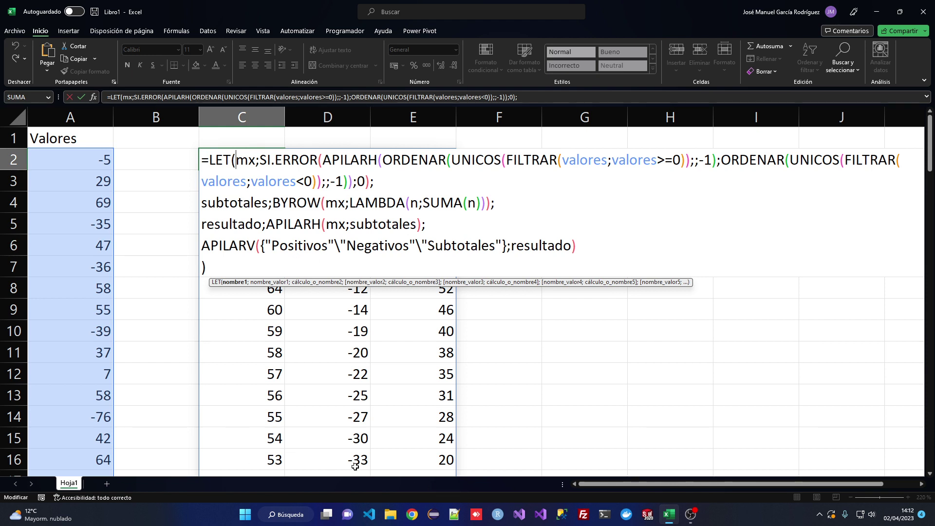
click(438, 224)
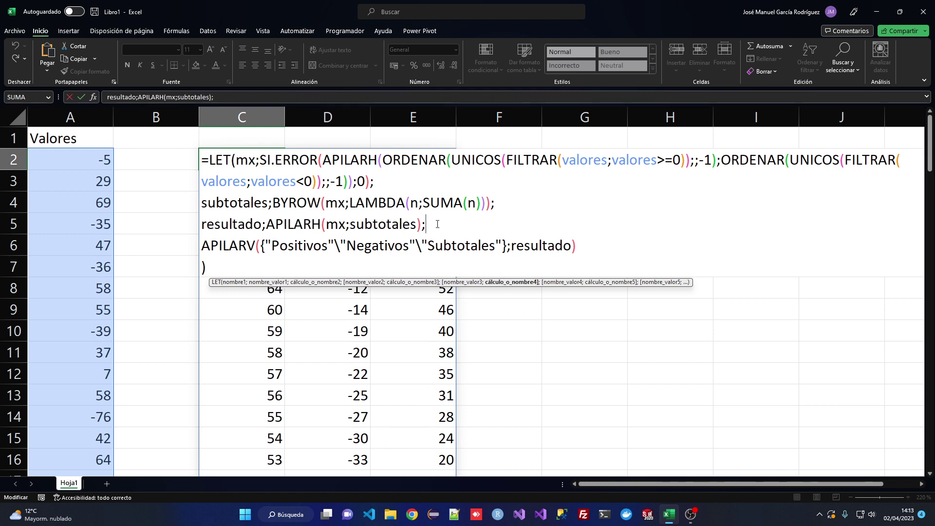
key(alt+Return)
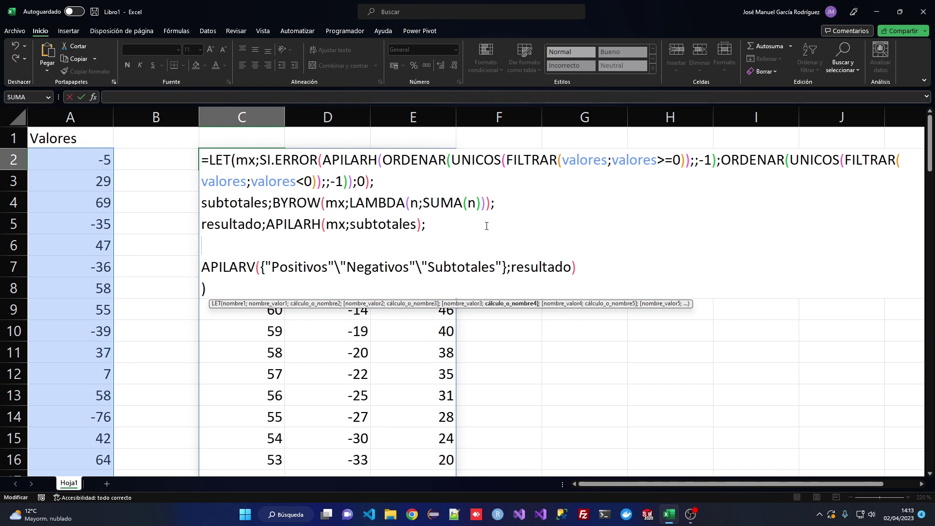
text(totales;)
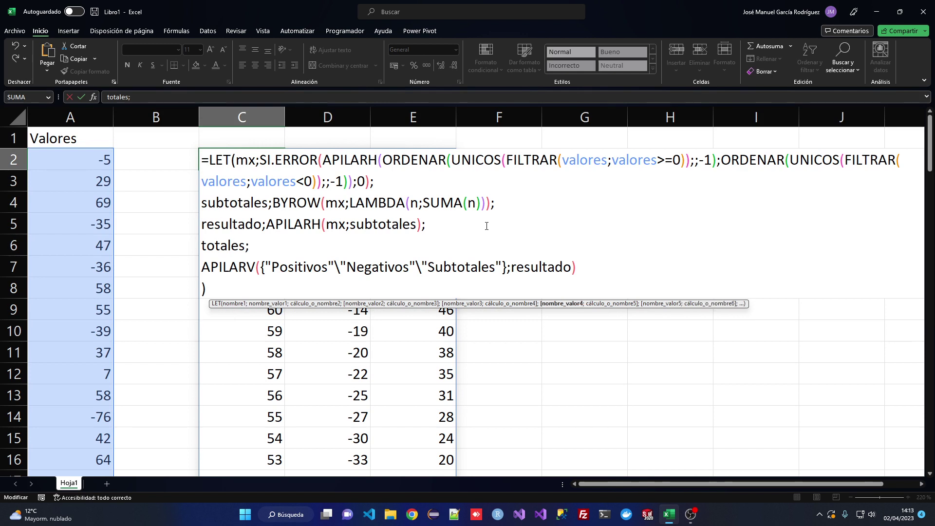
text(bycol()
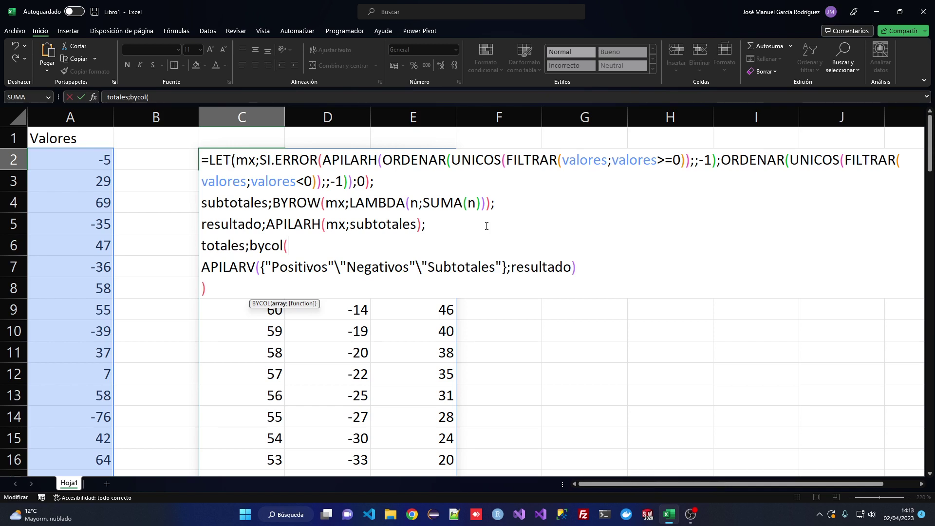
text(resultad)
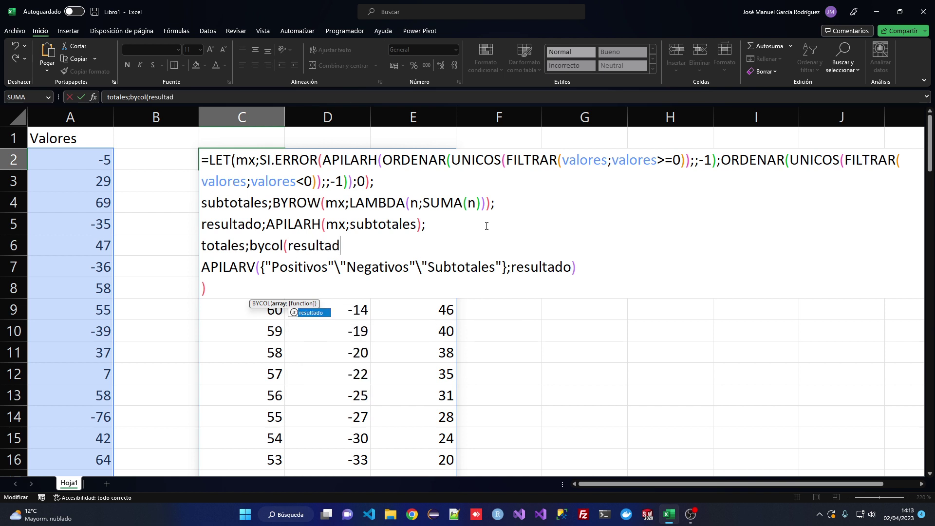
text(o;lam)
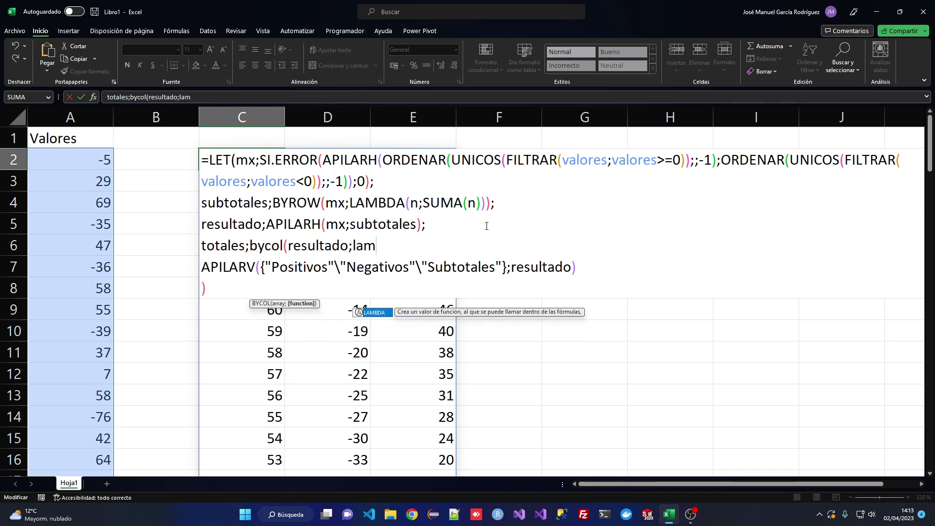
text(bda(n;)
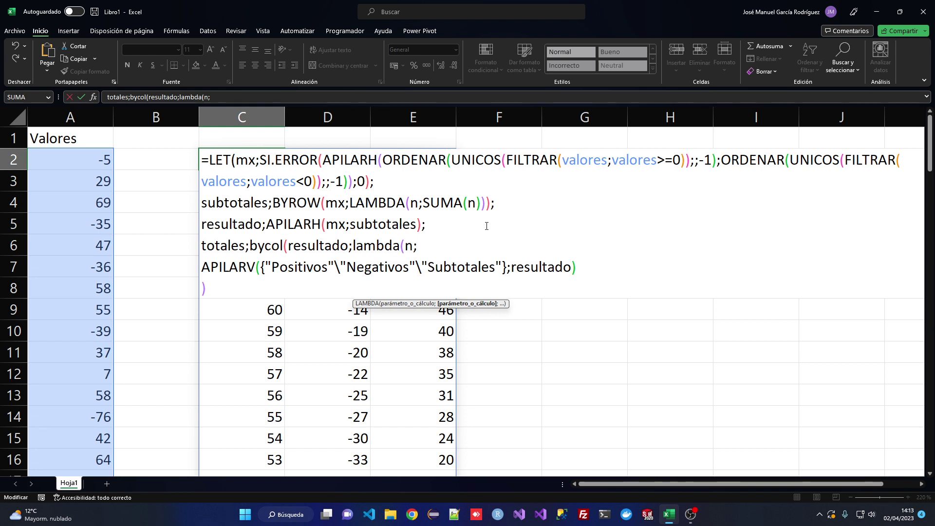
text(suma()
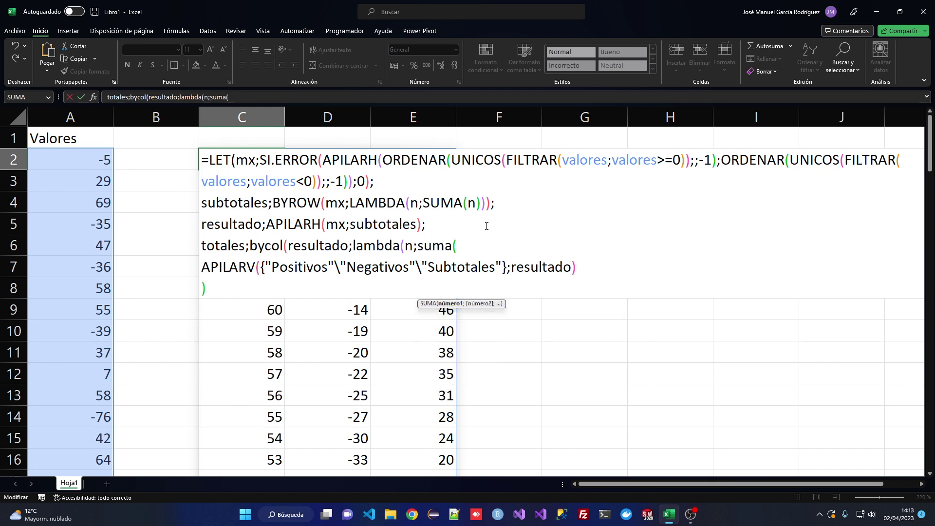
text(n)))
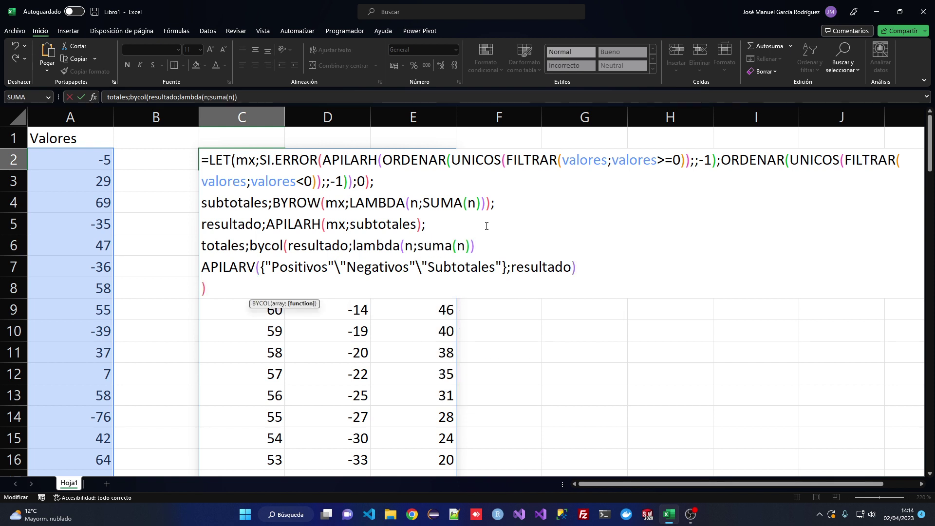
text();)
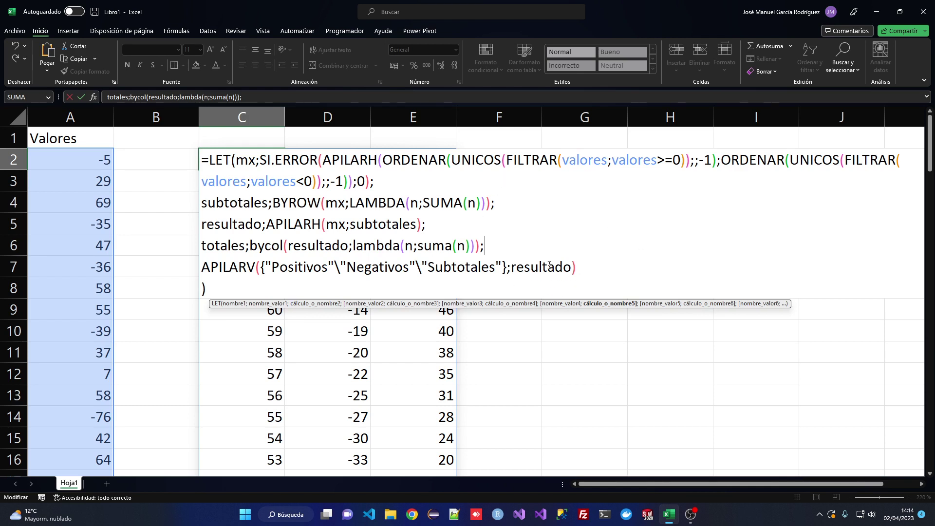
- Extend APILARV in the C2 formula after resultado with a copy of the header array {"Positivos"\"Negativos"\"Subtotales"} on its own line
click(572, 268)
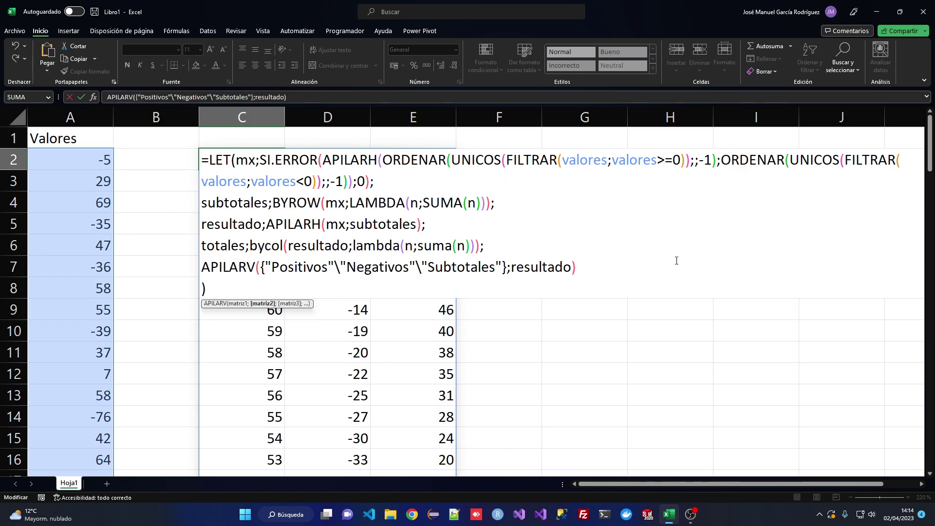
text(;)
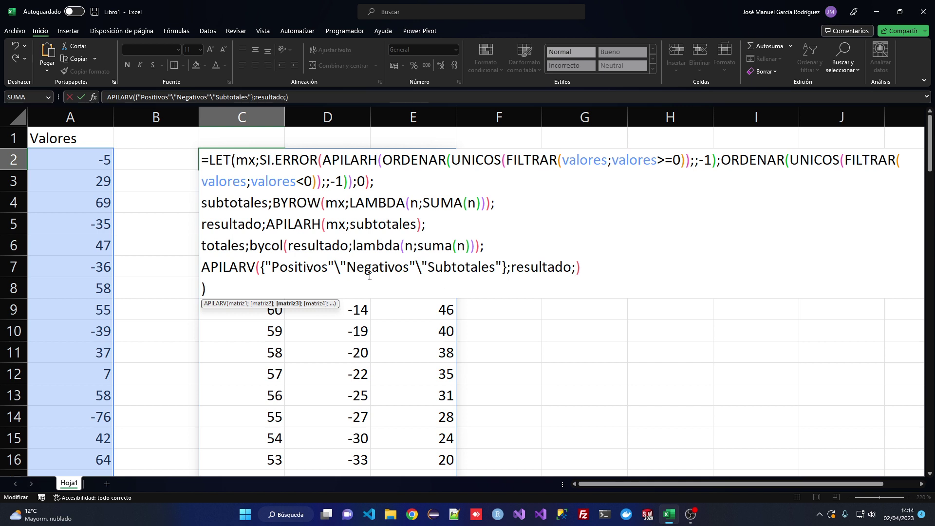
drag(263, 267, 507, 267)
key(ctrl+c)
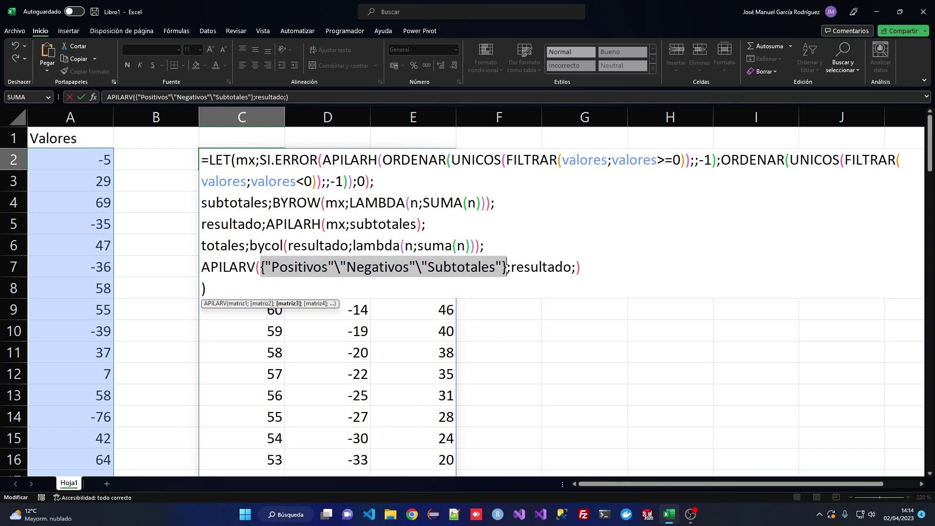
click(575, 268)
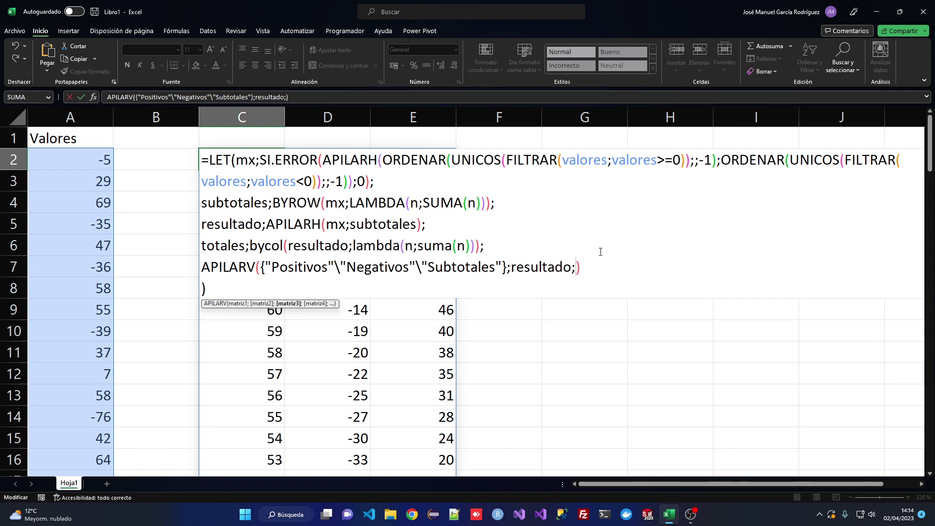
key(alt+Return)
key(alt+Return)
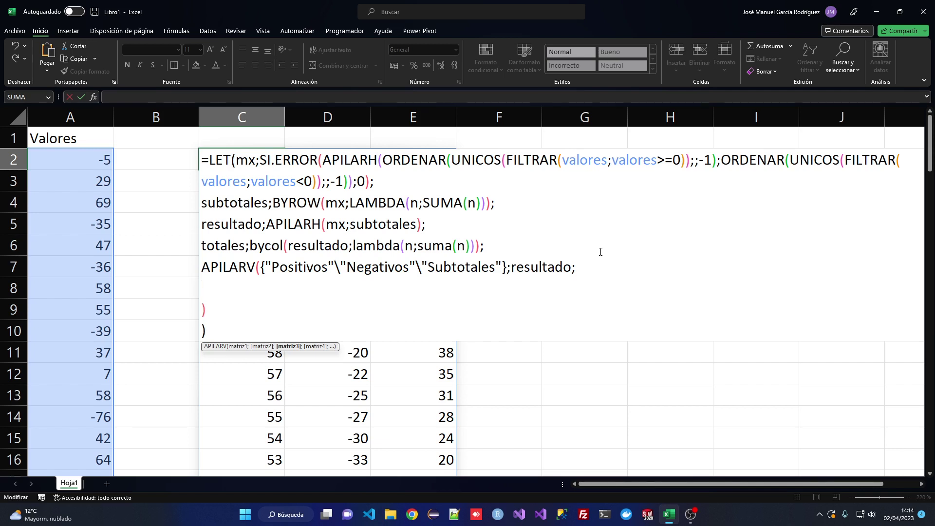
key(ctrl+v)
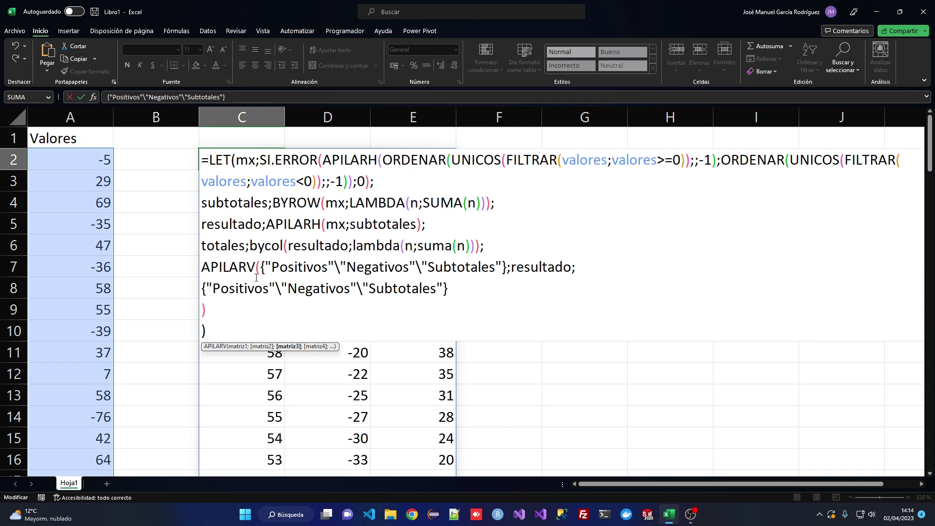
- Change the first two labels of the copied array to "Total Positivos" and "Total Negativos"
text(Ttotal)
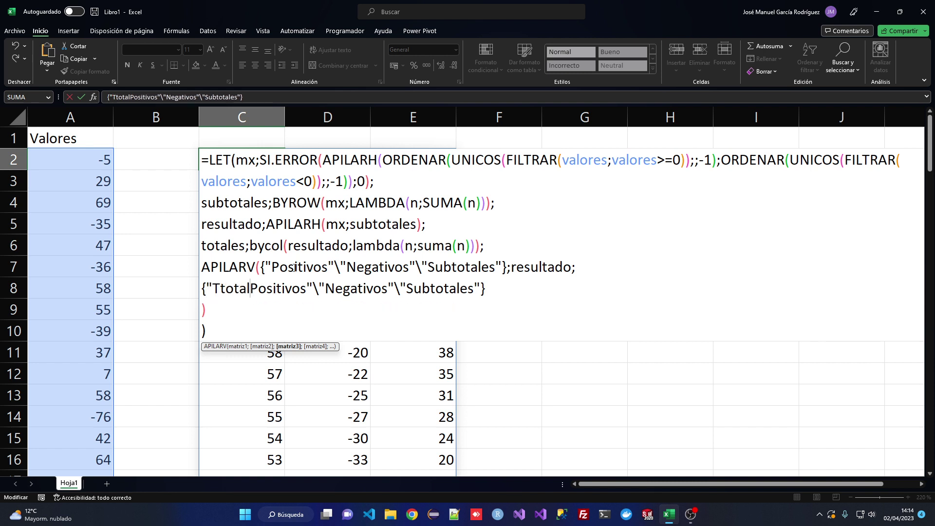
key(BackSpace)
key(BackSpace)
key(BackSpace)
key(BackSpace)
key(BackSpace)
text(otal)
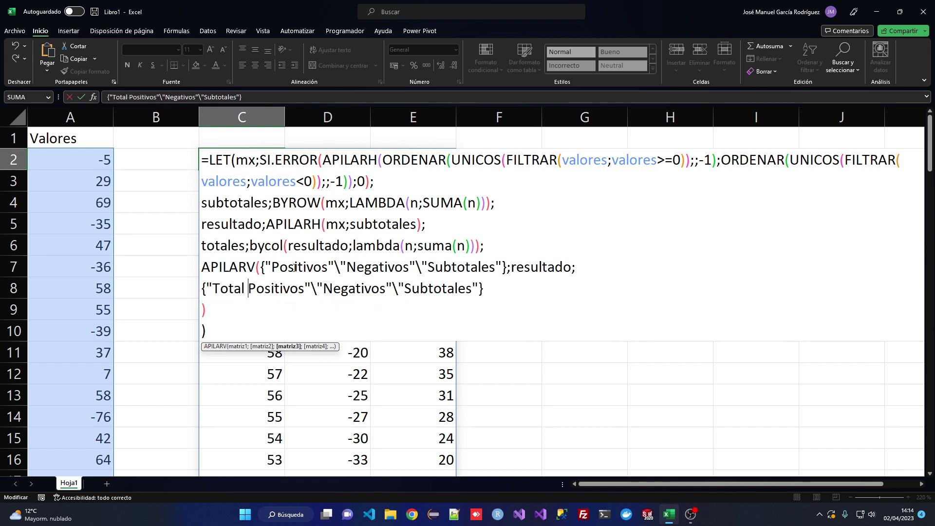
key(Right)
key(Right)
key(Right)
key(Right)
key(Right)
key(Right)
key(Right)
key(Right)
key(Right)
key(Right)
text(Total)
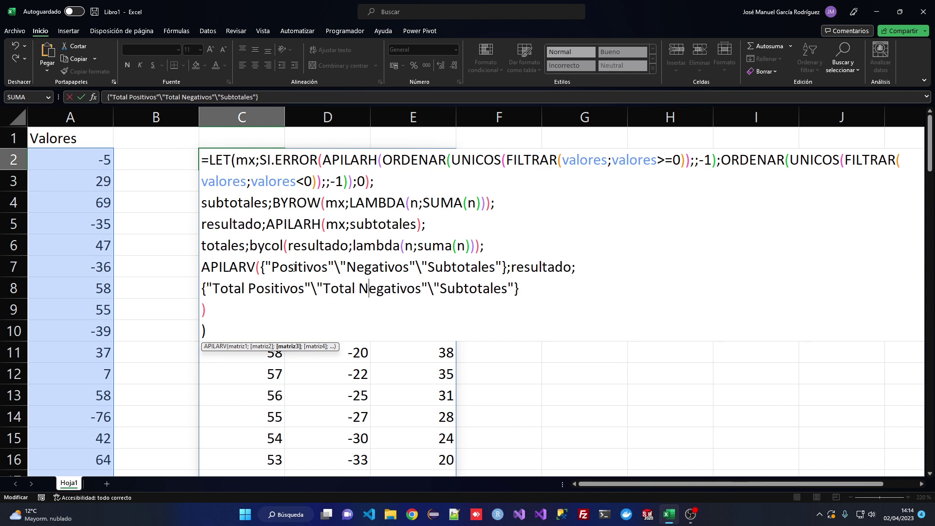
- Change the third label of the copied array to "Totales"
key(Right)
key(Right)
key(Delete)
key(Delete)
key(Delete)
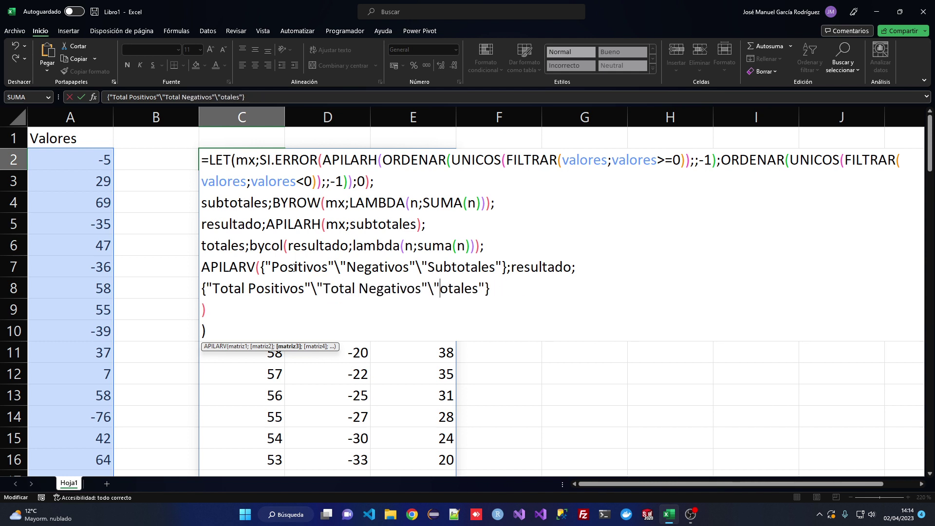
text(T)
key(End)
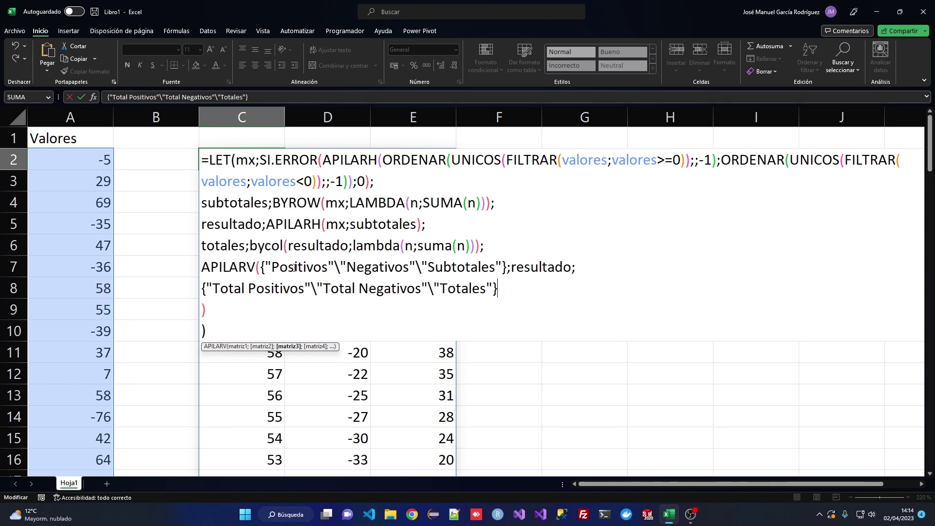
- Add totales as the last APILARV argument after the total labels array and commit the C2 formula
text(;)
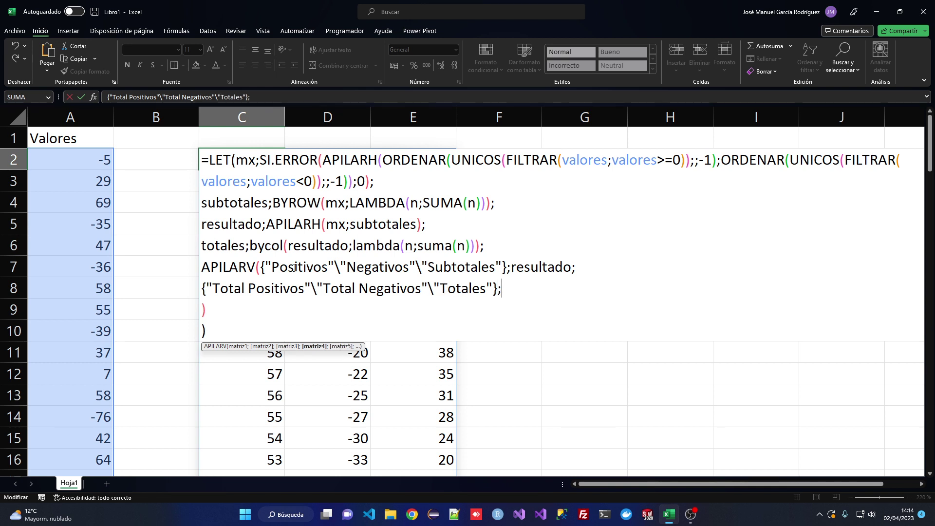
text(totales)
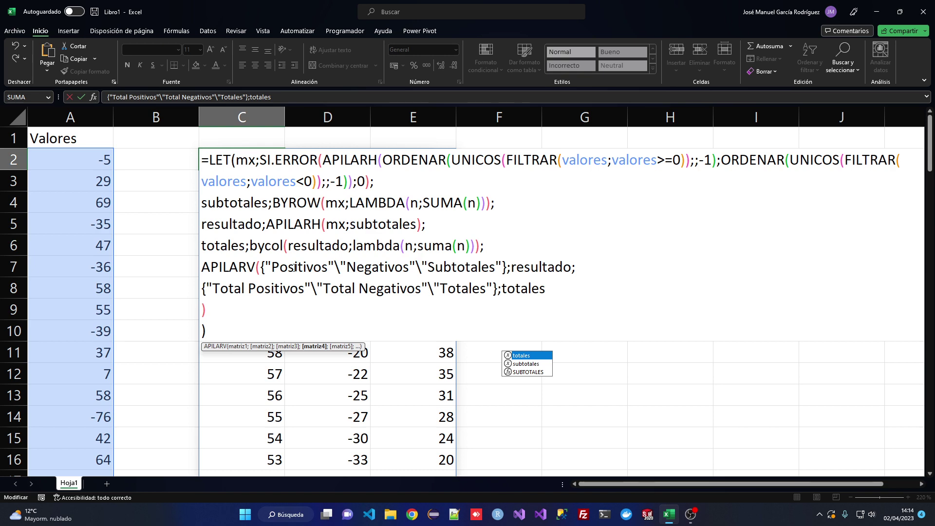
key(Return)
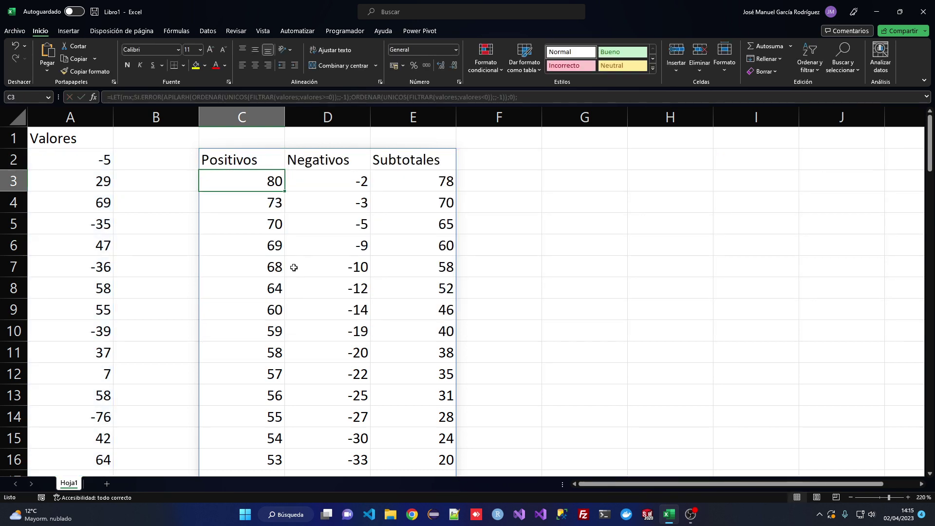
- Autofit columns C and D to the total labels in row 41
scroll(293, 268, down, 11)
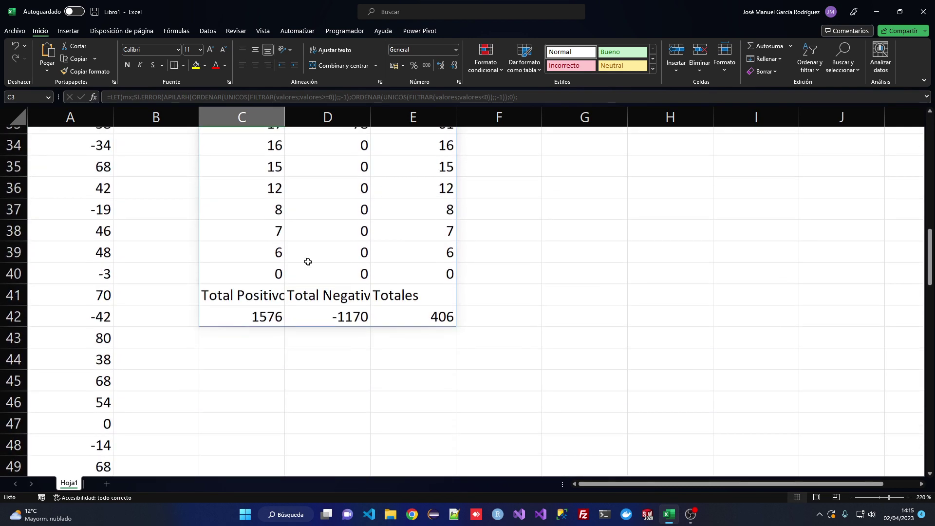
scroll(308, 262, down, 1)
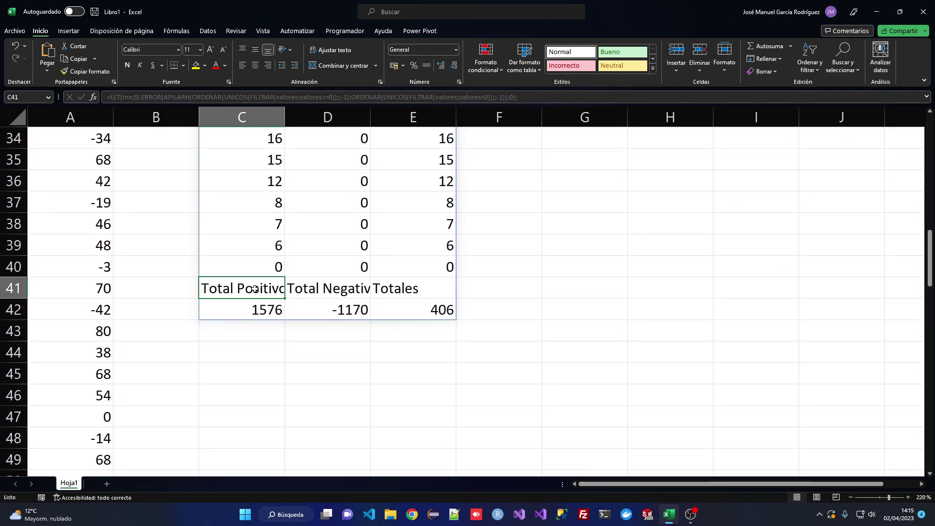
click(305, 292)
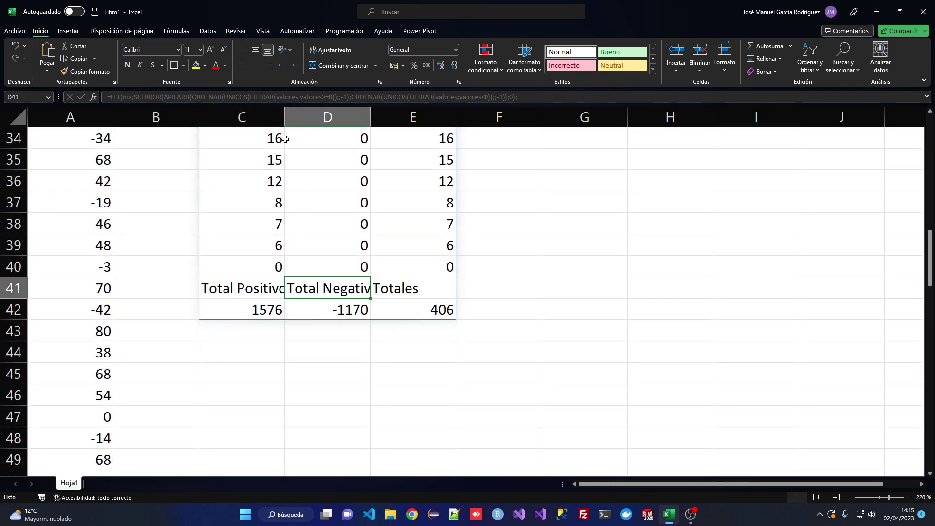
double_click(285, 119)
double_click(389, 119)
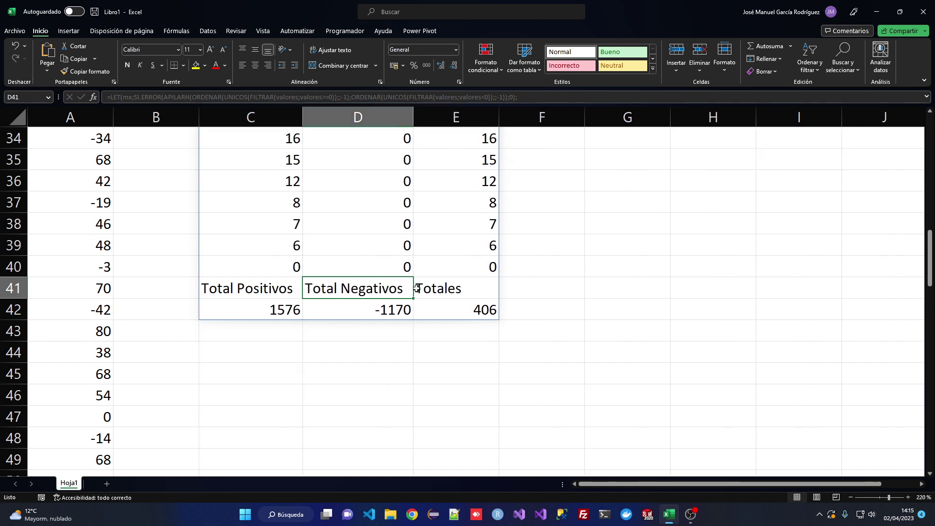
- Check the Totales value in E42 against the sum of the subtotals in E3:E40
click(449, 289)
click(491, 309)
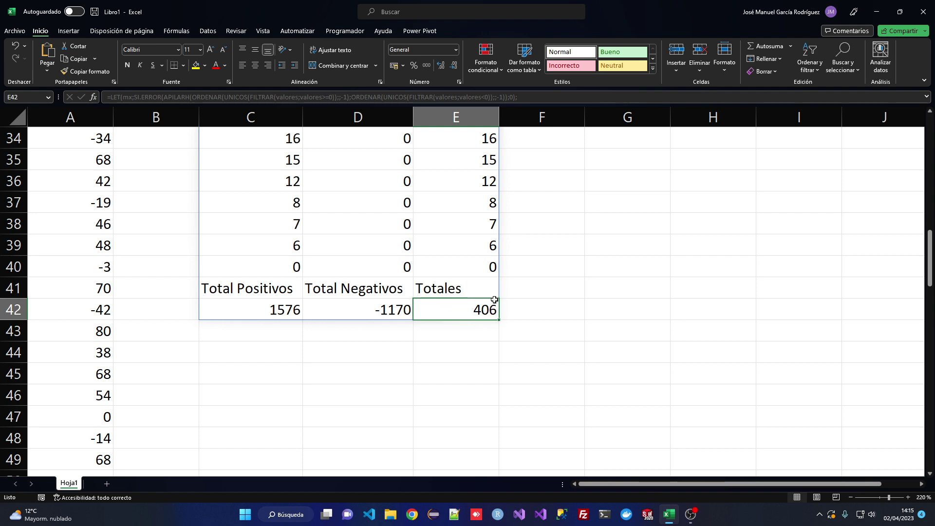
drag(468, 266, 456, 185)
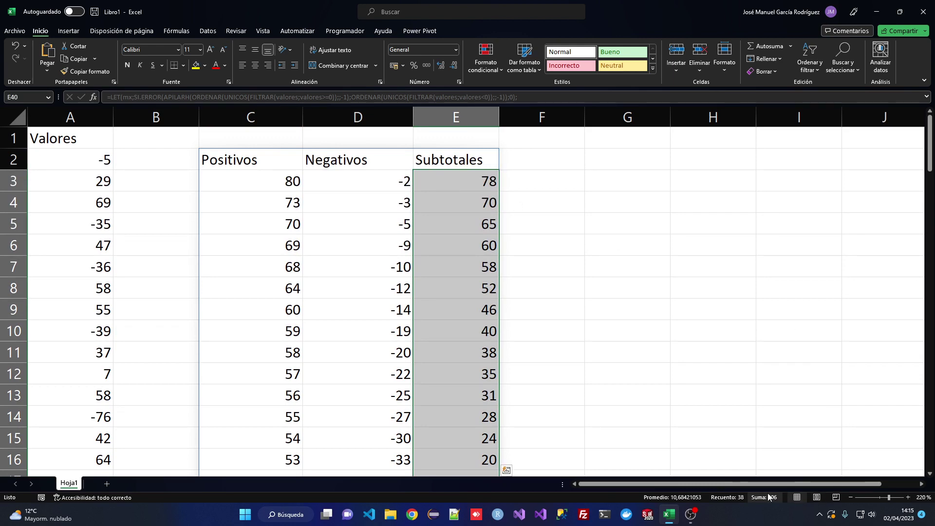
scroll(356, 337, down, 12)
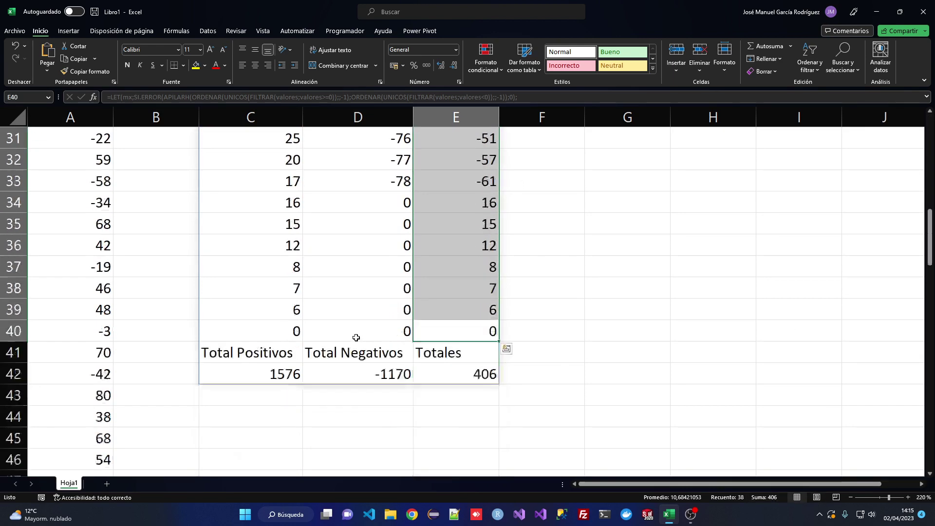
scroll(356, 338, up, 2)
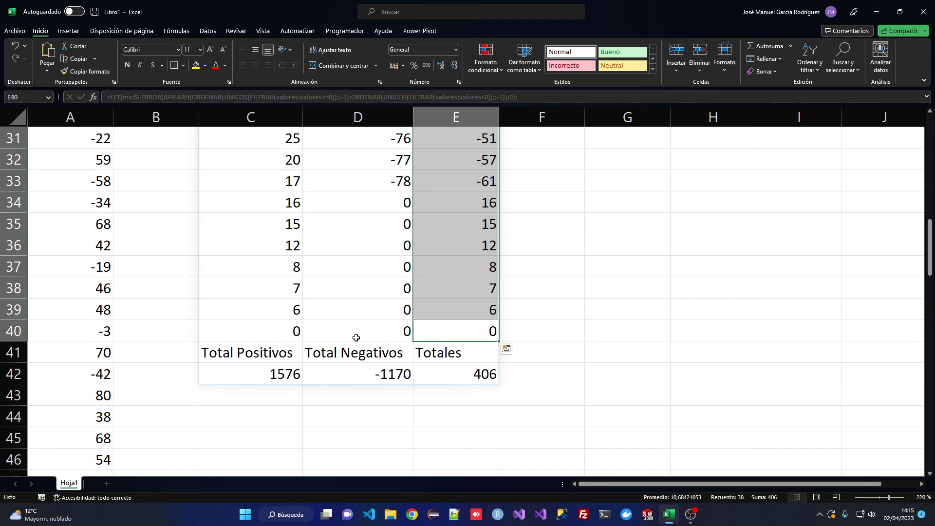
- Examine the total labels in C41:E41 and the column totals below them in row 42
click(258, 353)
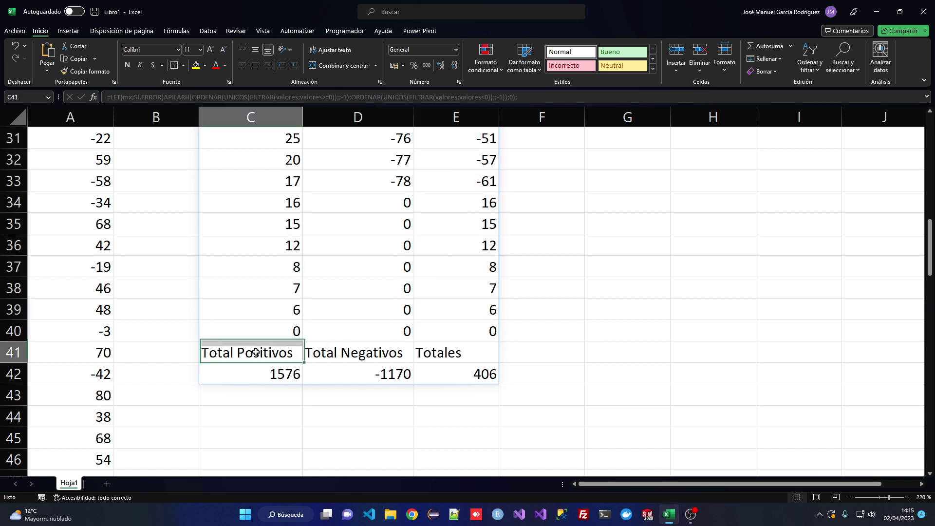
click(372, 353)
click(442, 355)
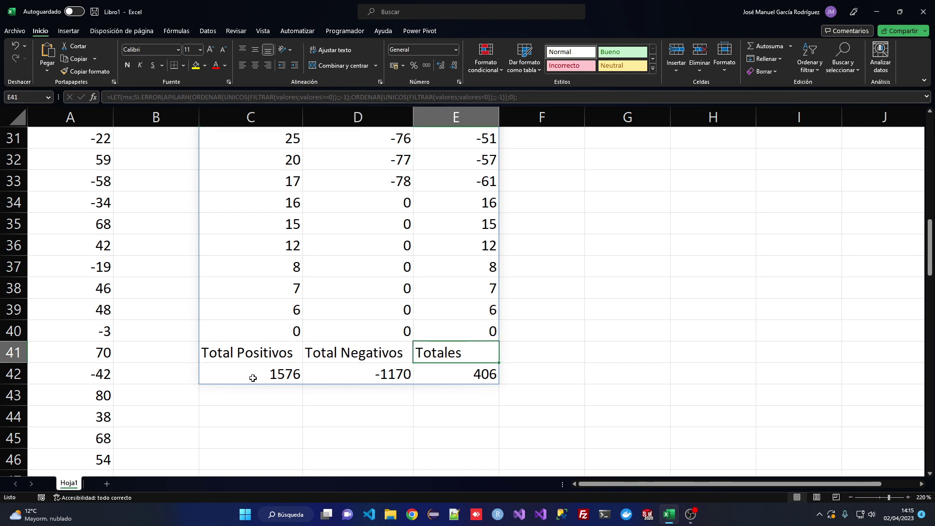
click(252, 378)
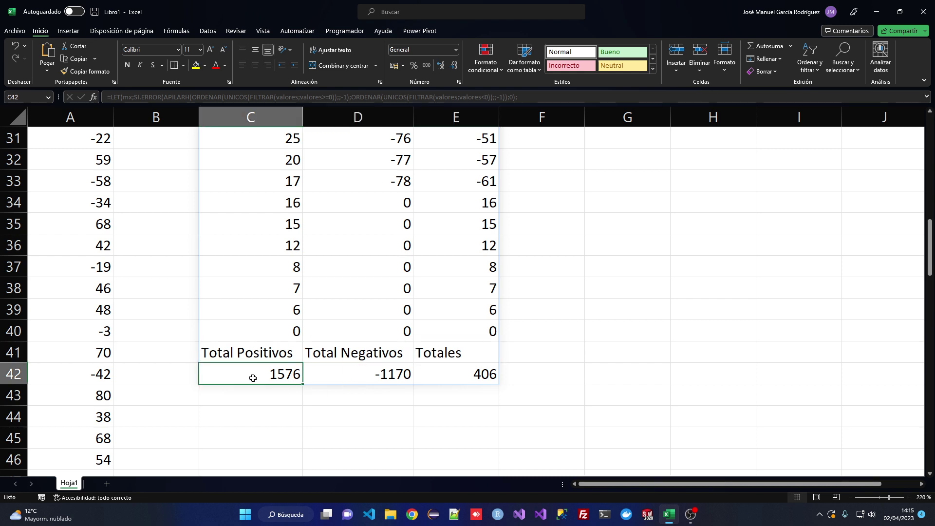
click(506, 370)
click(444, 375)
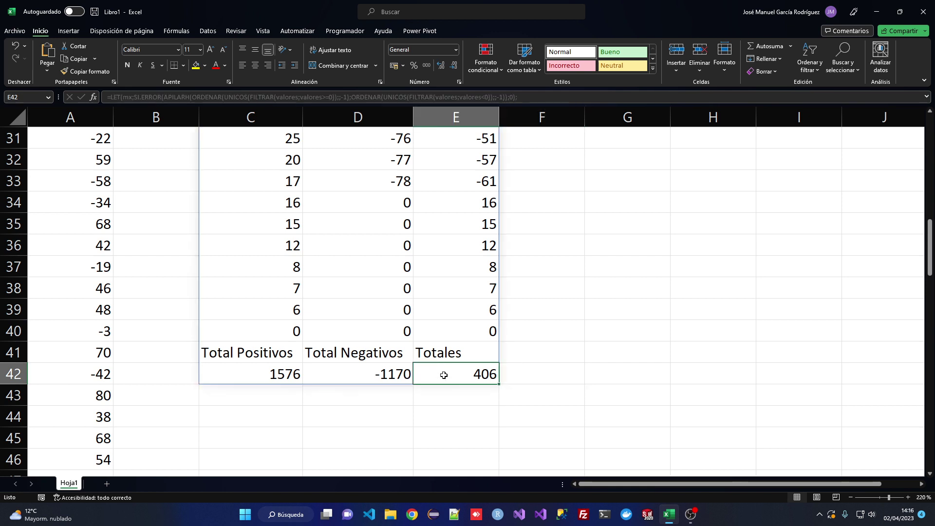
- Open the C2 formula for editing and review its BYROW, BYCOL, APILARH and APILARV parts, including the header array and resultado argument
scroll(444, 376, up, 10)
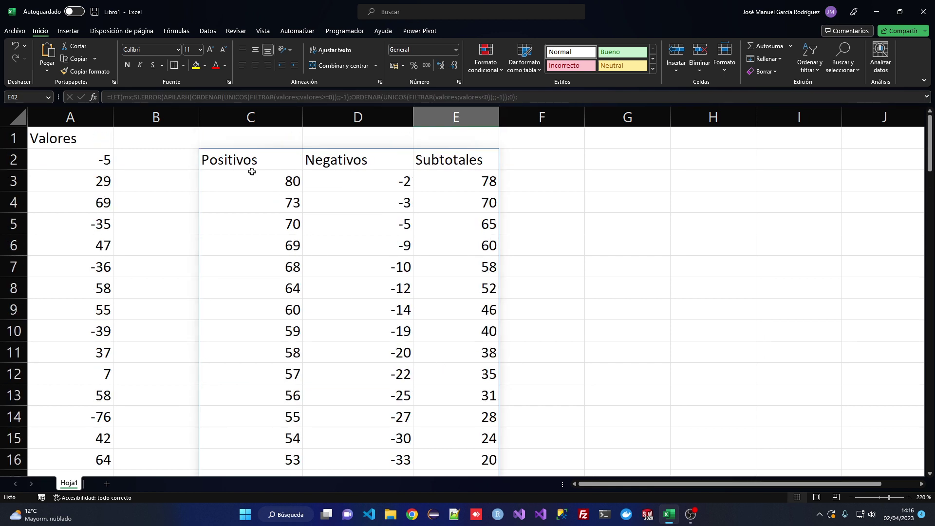
click(246, 162)
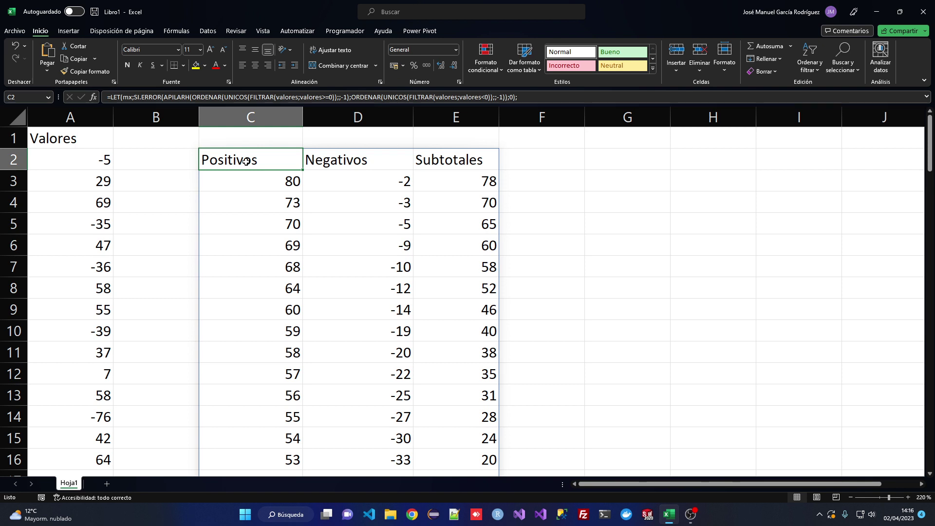
double_click(247, 160)
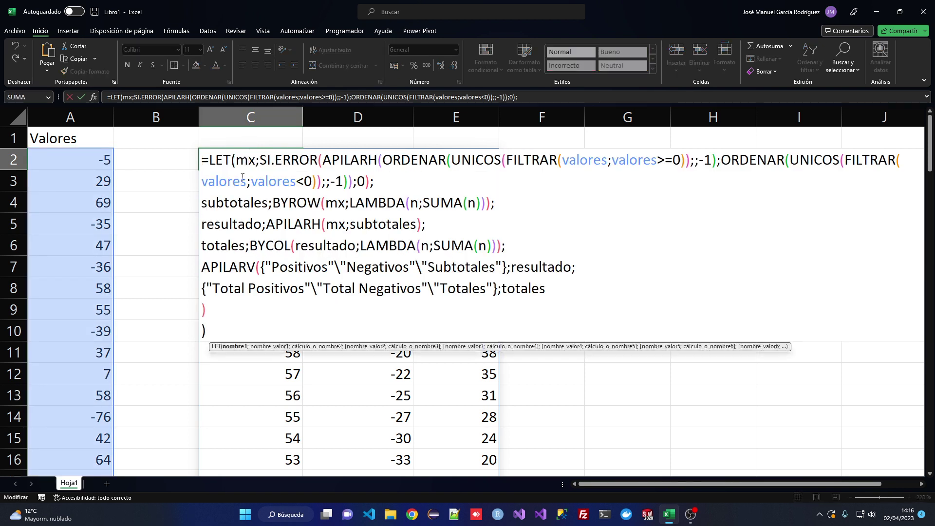
drag(272, 202, 321, 202)
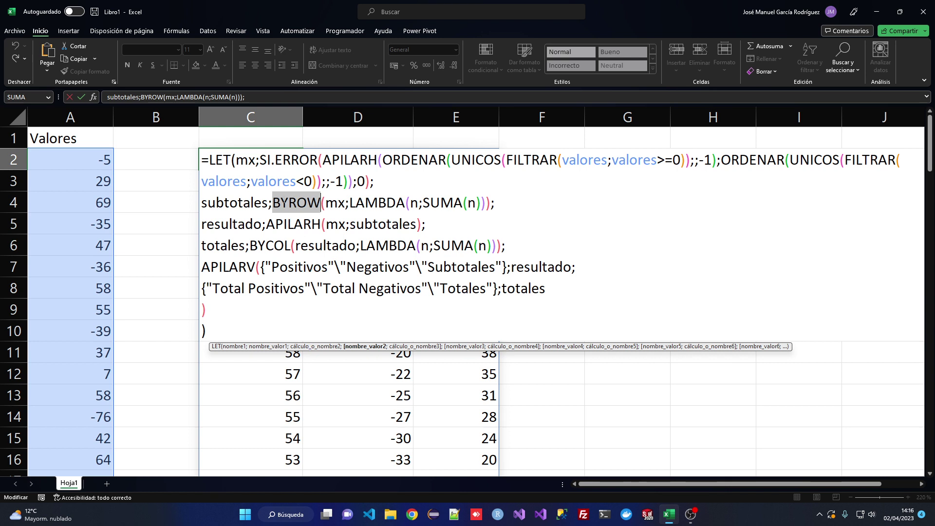
drag(249, 246, 290, 246)
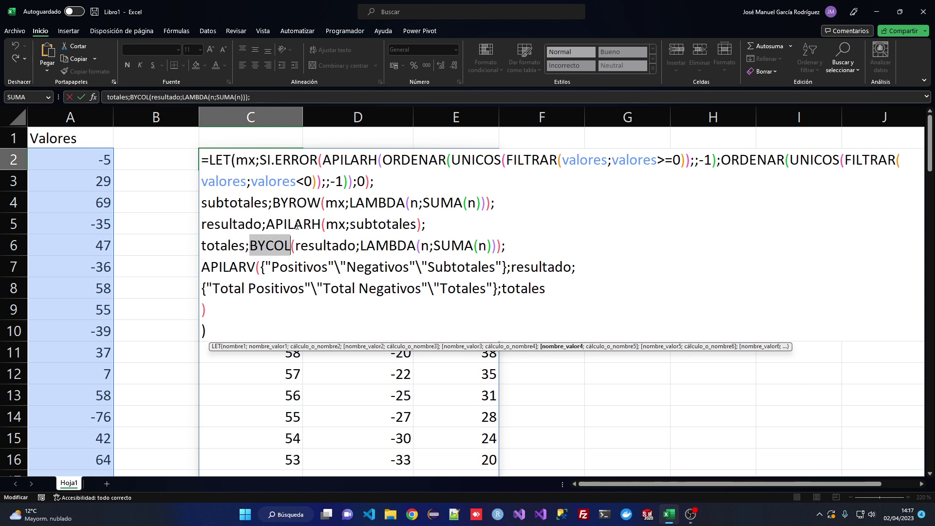
double_click(295, 224)
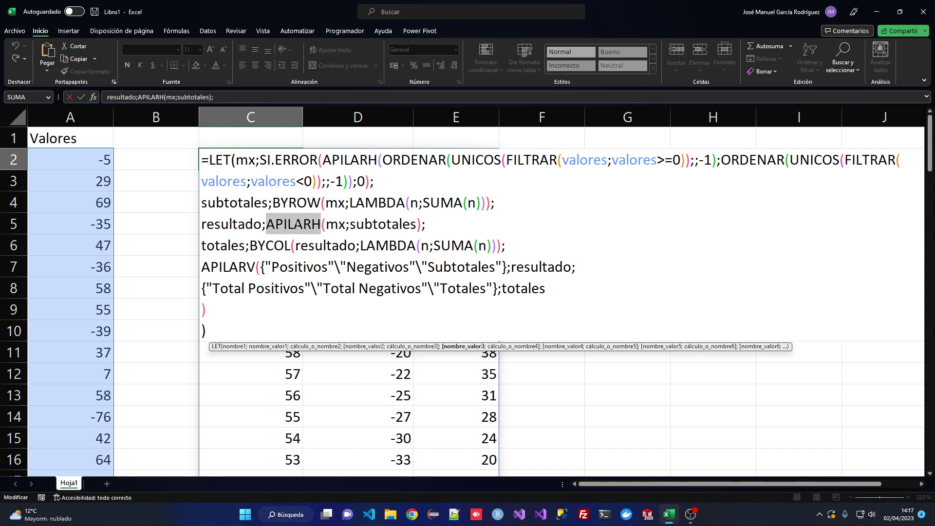
double_click(233, 267)
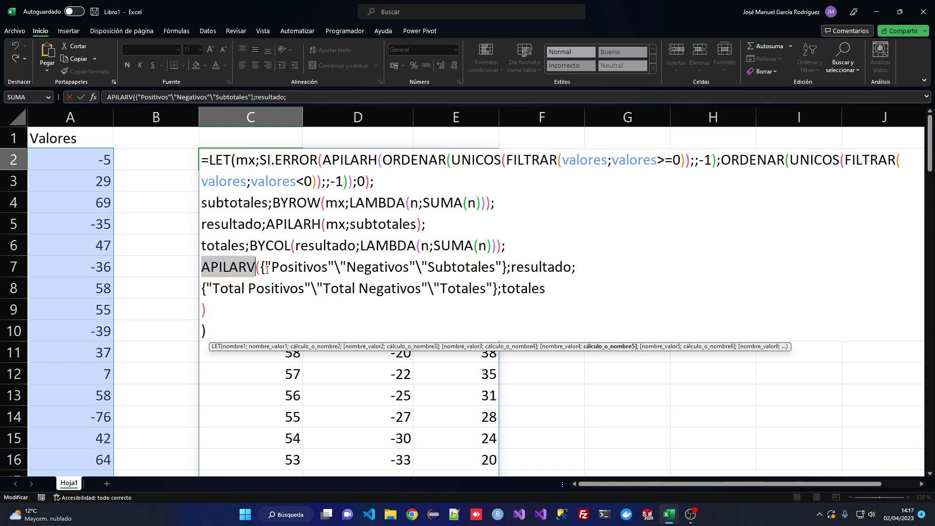
drag(261, 267, 507, 273)
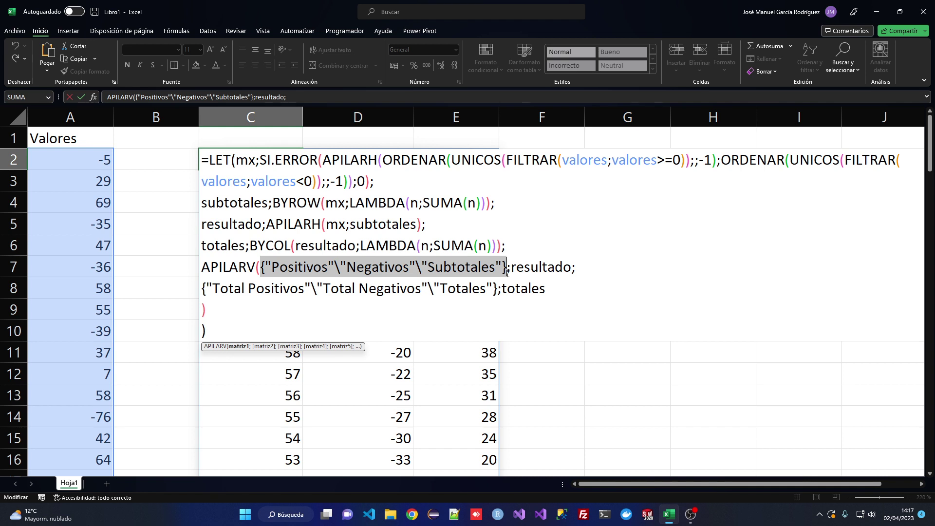
double_click(536, 269)
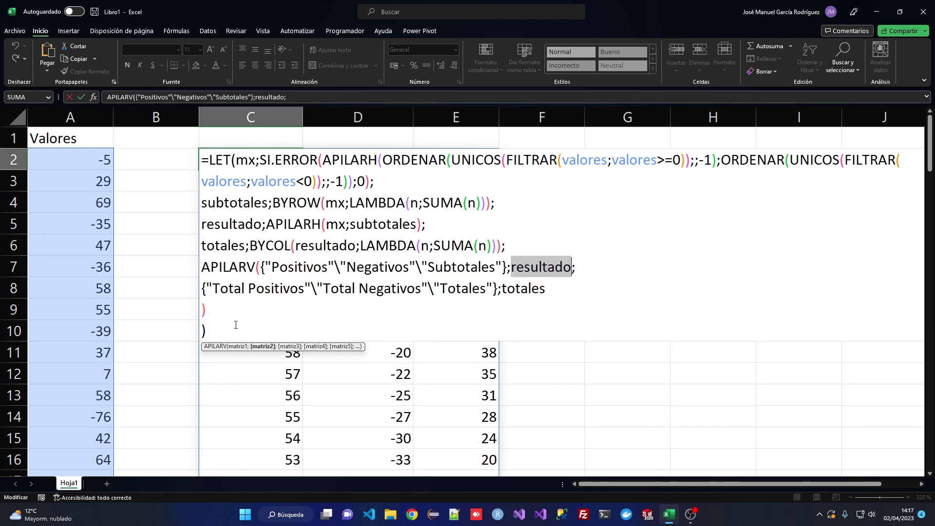
drag(262, 269, 507, 268)
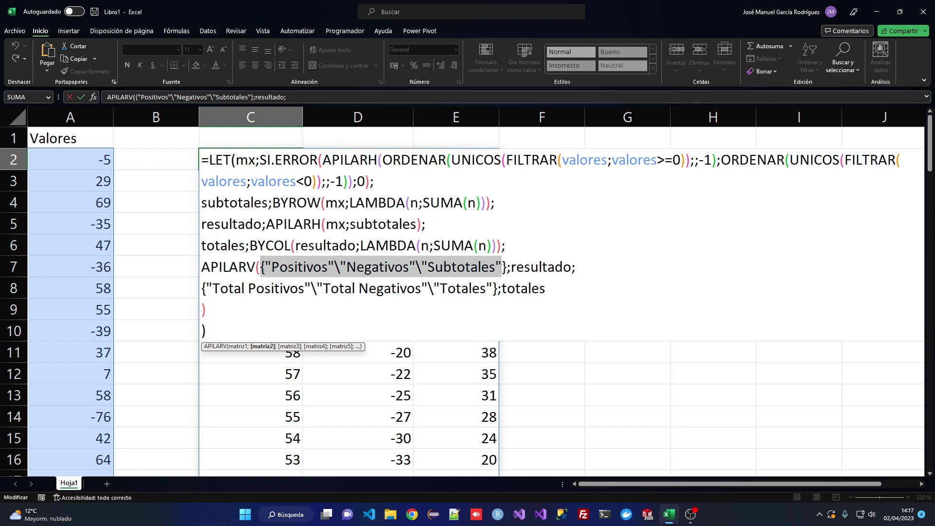